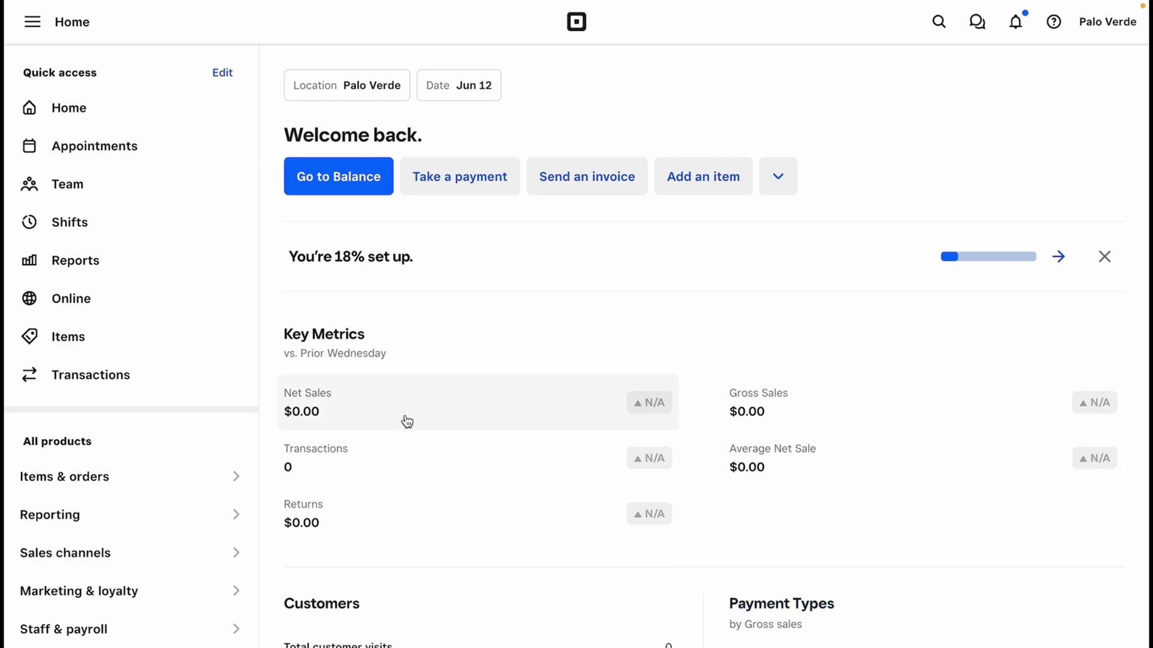
scroll(219, 386, "down", 1)
scroll(220, 386, "down", 1)
- Navigate to the Site Items list under the Online store's Items section
left_click(116, 231)
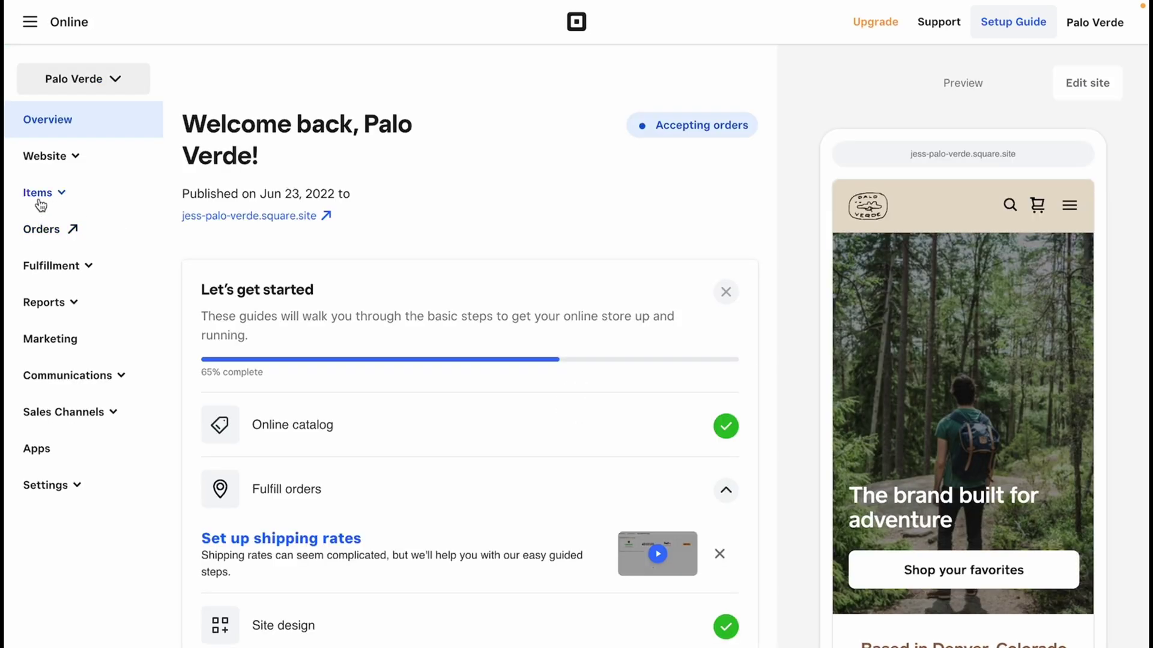
left_click(41, 204)
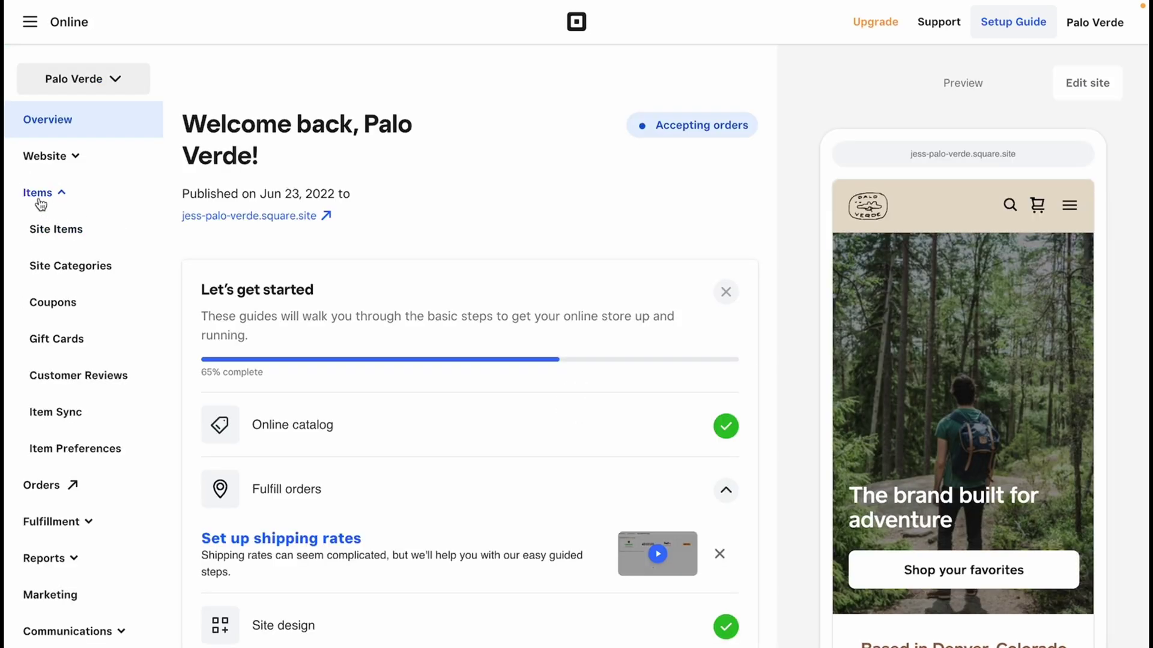
left_click(62, 237)
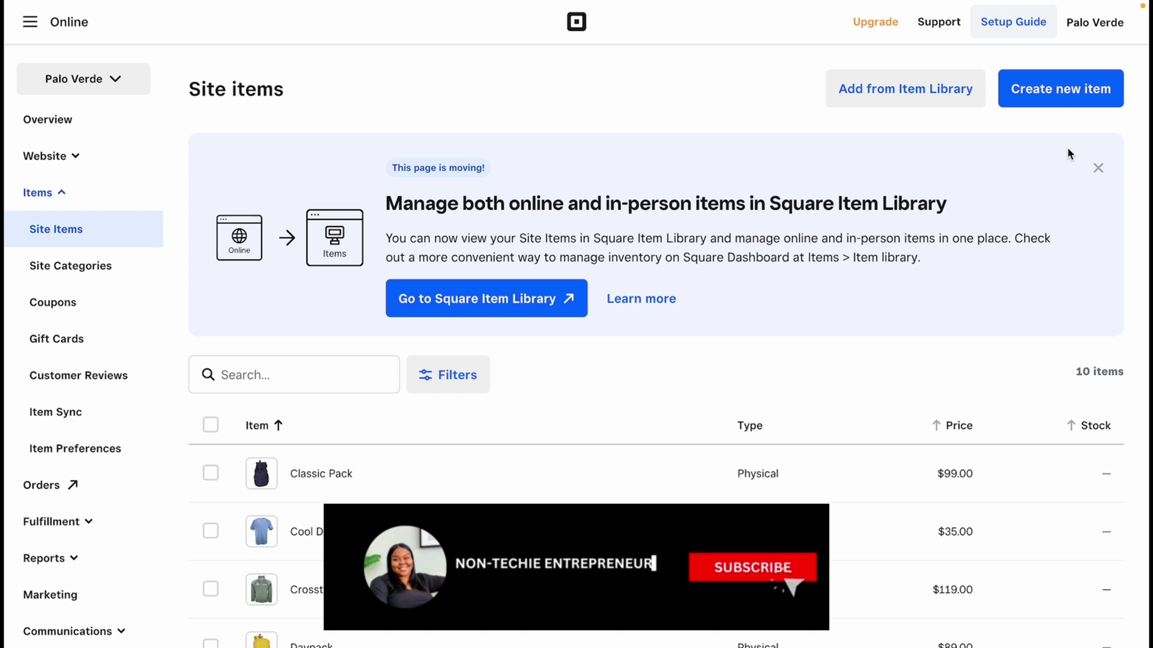
- Create a new item, review the item type choices, and keep Physical unchanged
left_click(1034, 99)
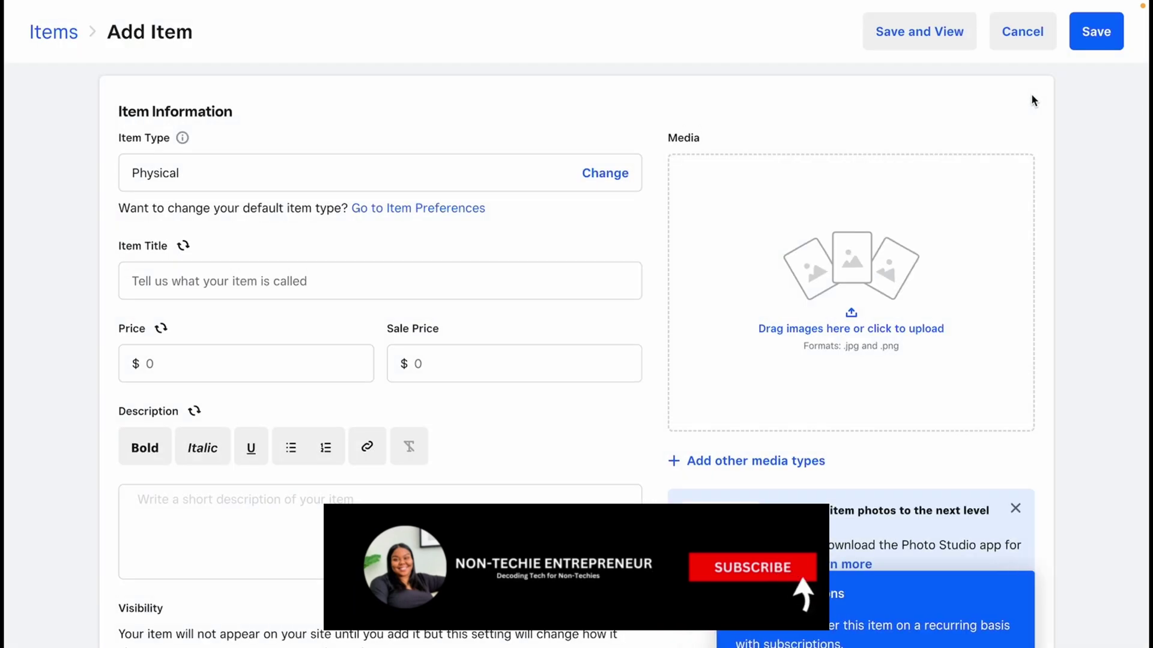
left_click(605, 173)
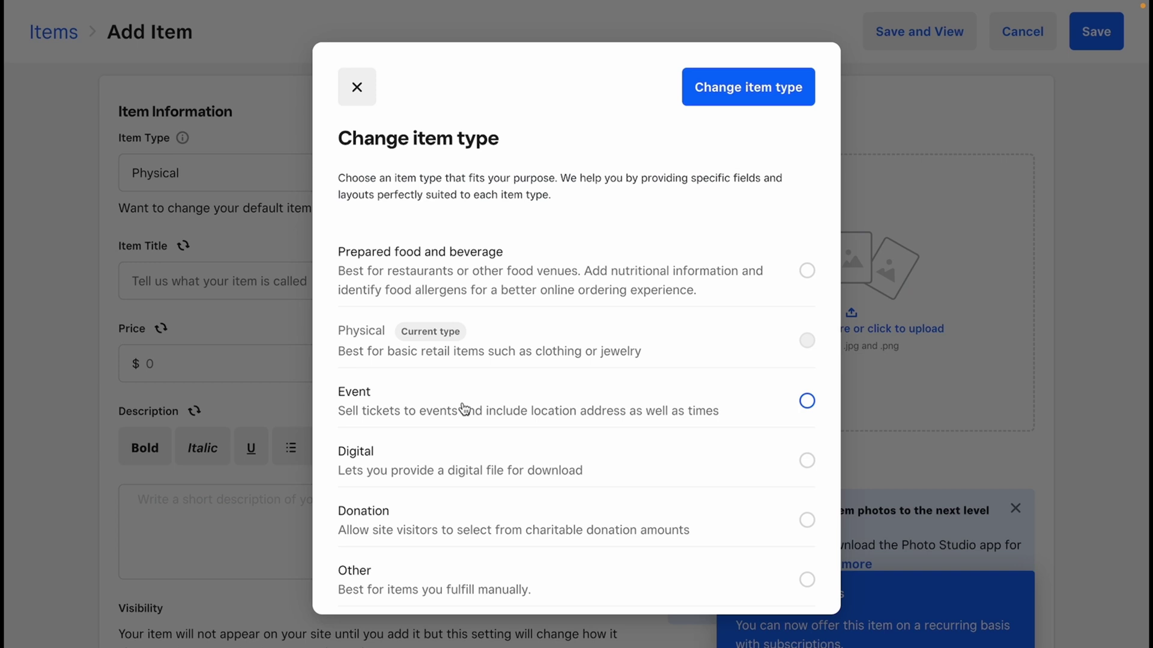
left_click(357, 91)
left_click(217, 271)
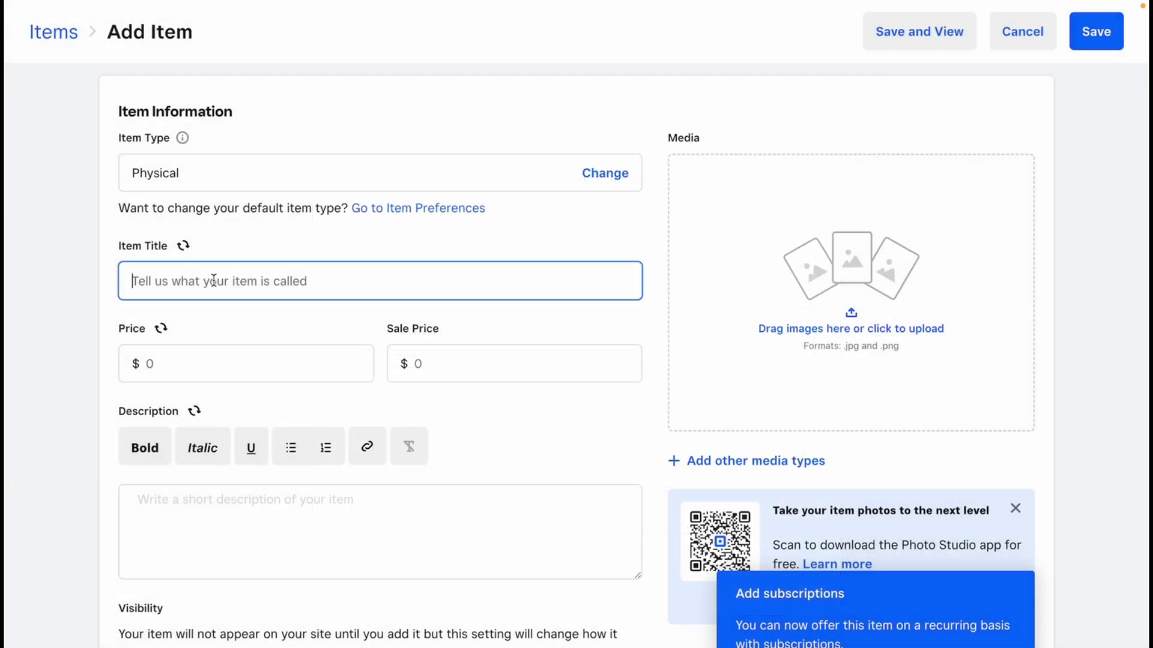
scroll(213, 281, "down", 2)
left_click(208, 231)
left_click(415, 245)
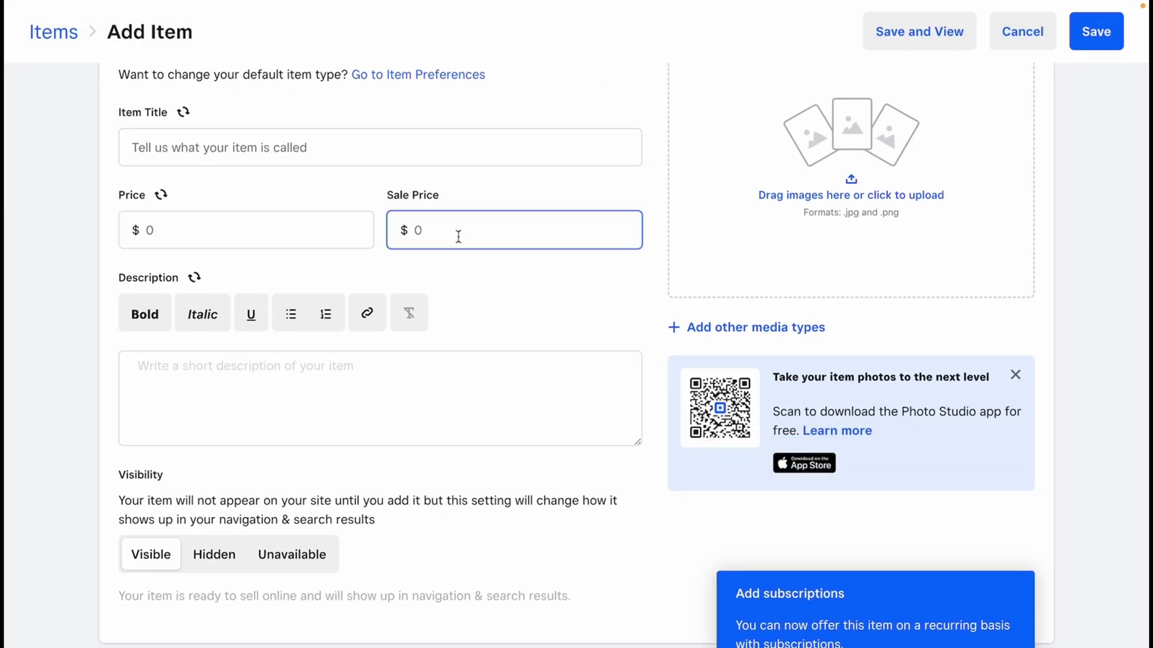
left_click(317, 373)
scroll(316, 371, "down", 2)
scroll(317, 373, "up", 3)
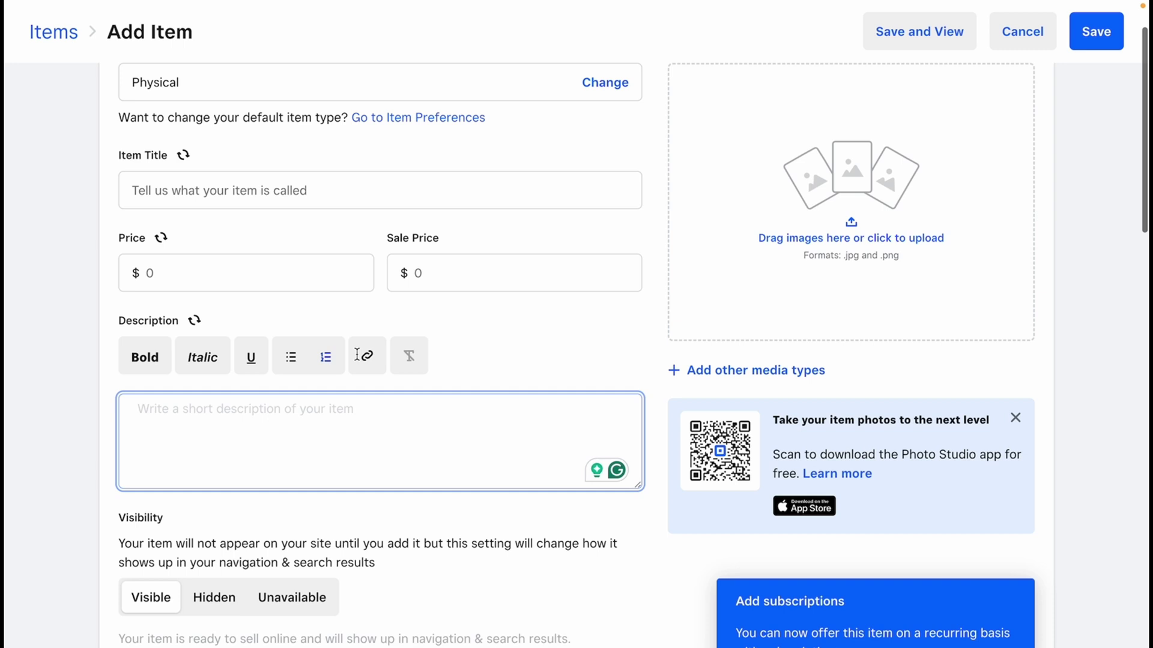
scroll(131, 392, "down", 3)
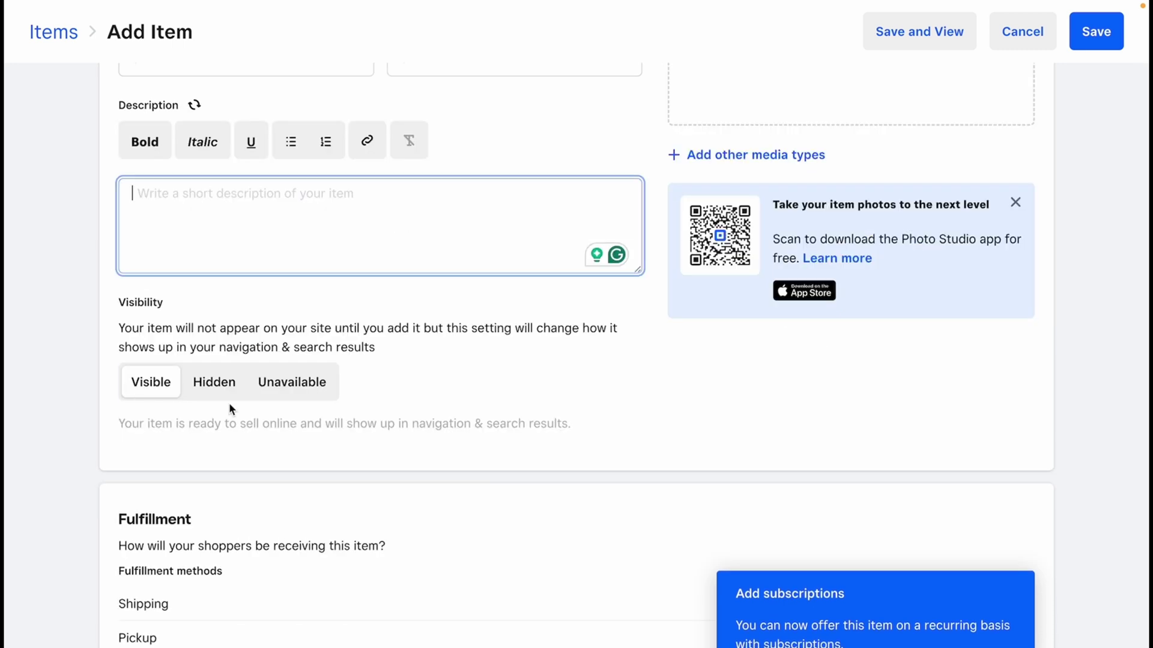
scroll(291, 390, "down", 2)
scroll(291, 391, "down", 1)
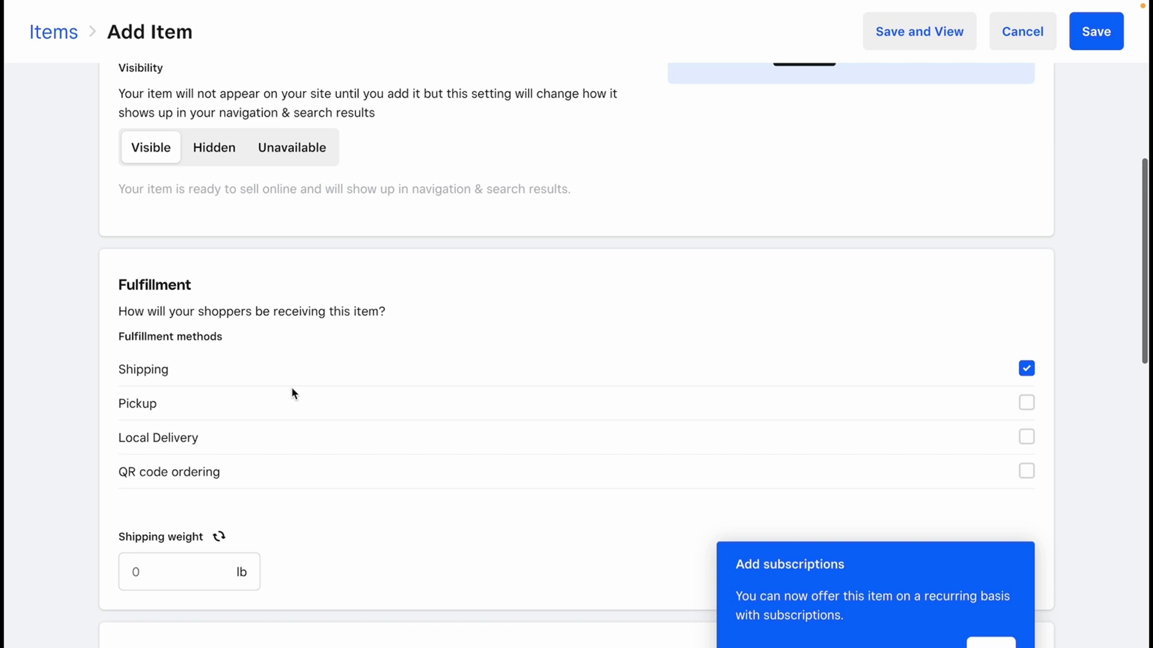
scroll(291, 390, "down", 2)
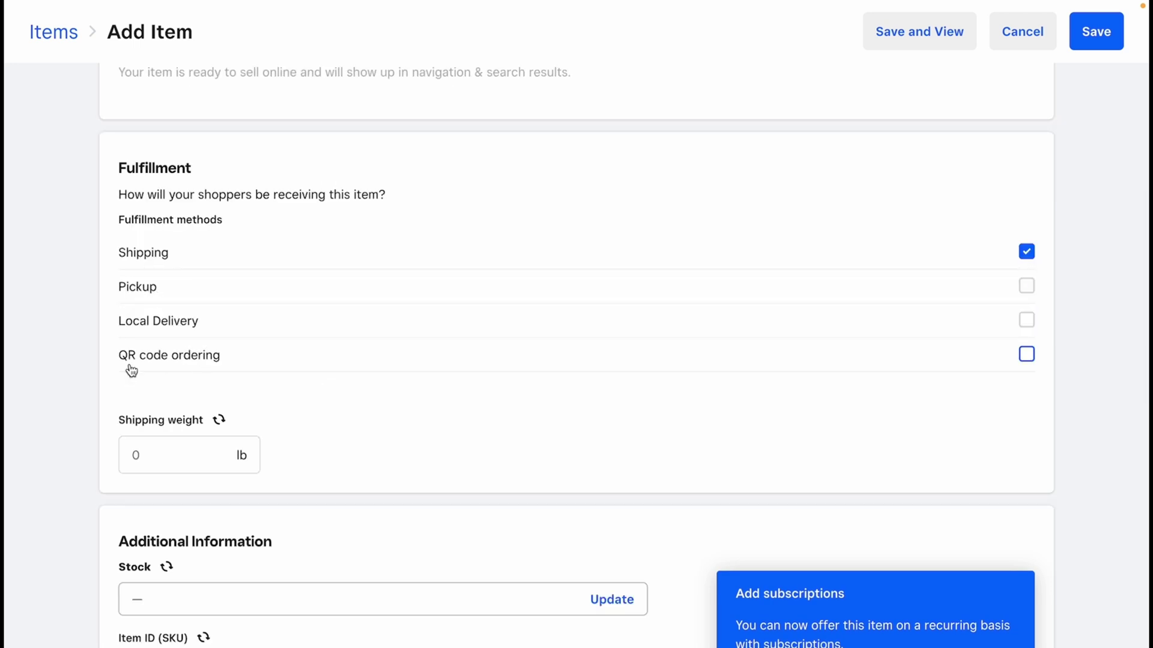
scroll(179, 376, "down", 3)
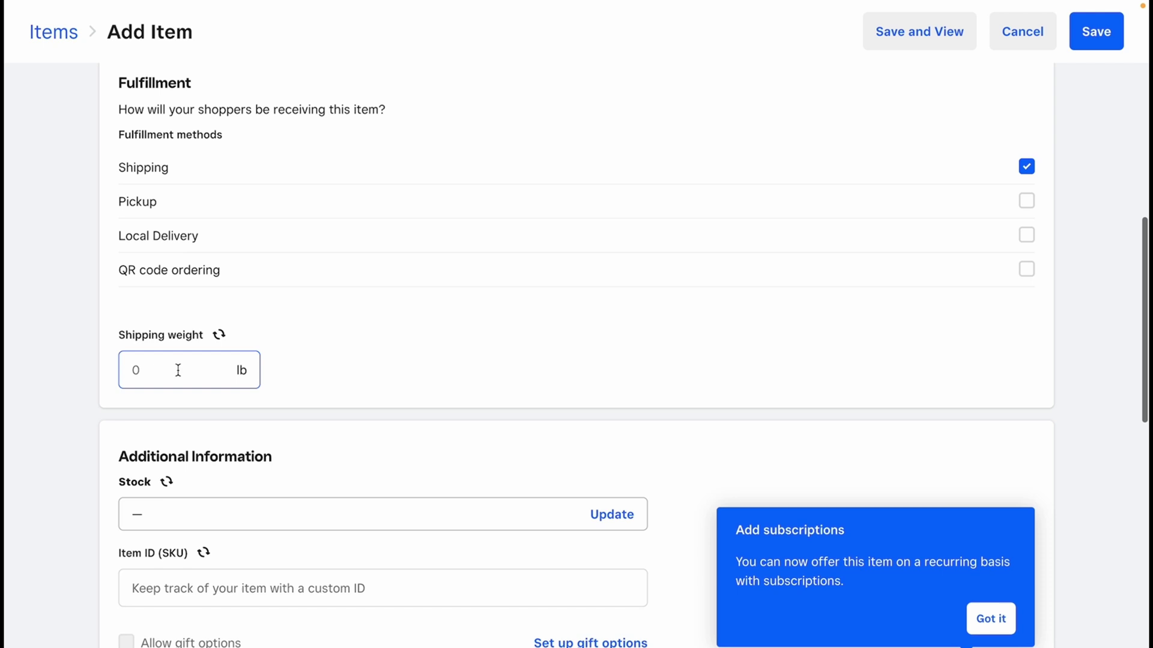
left_click(161, 333)
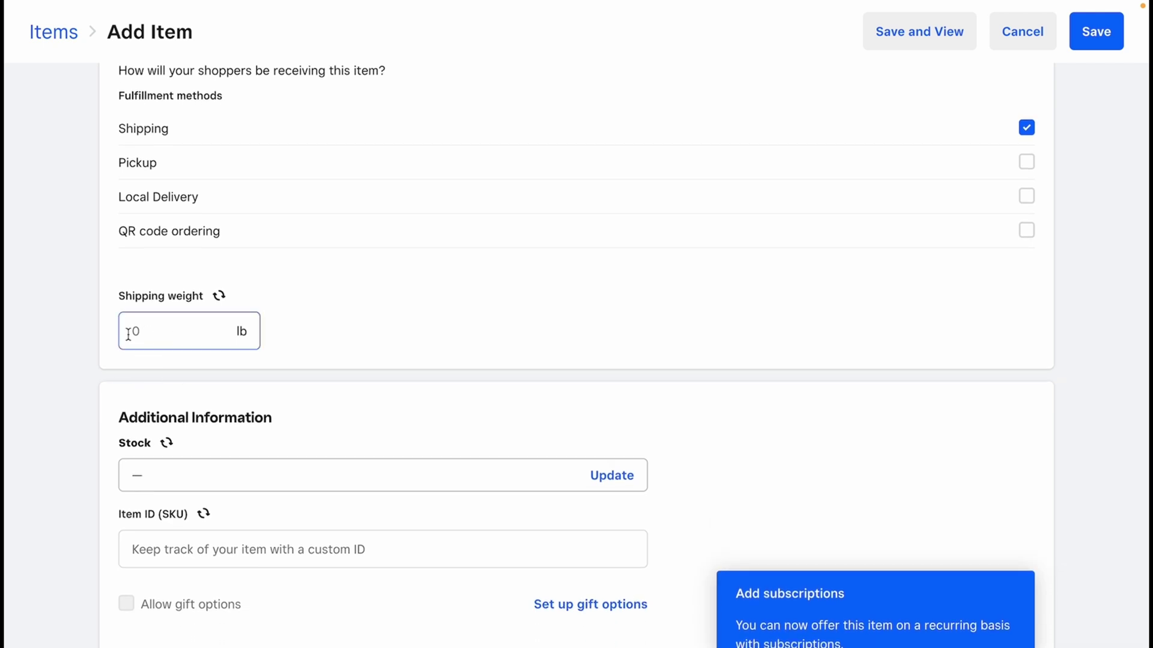
scroll(160, 333, "down", 3)
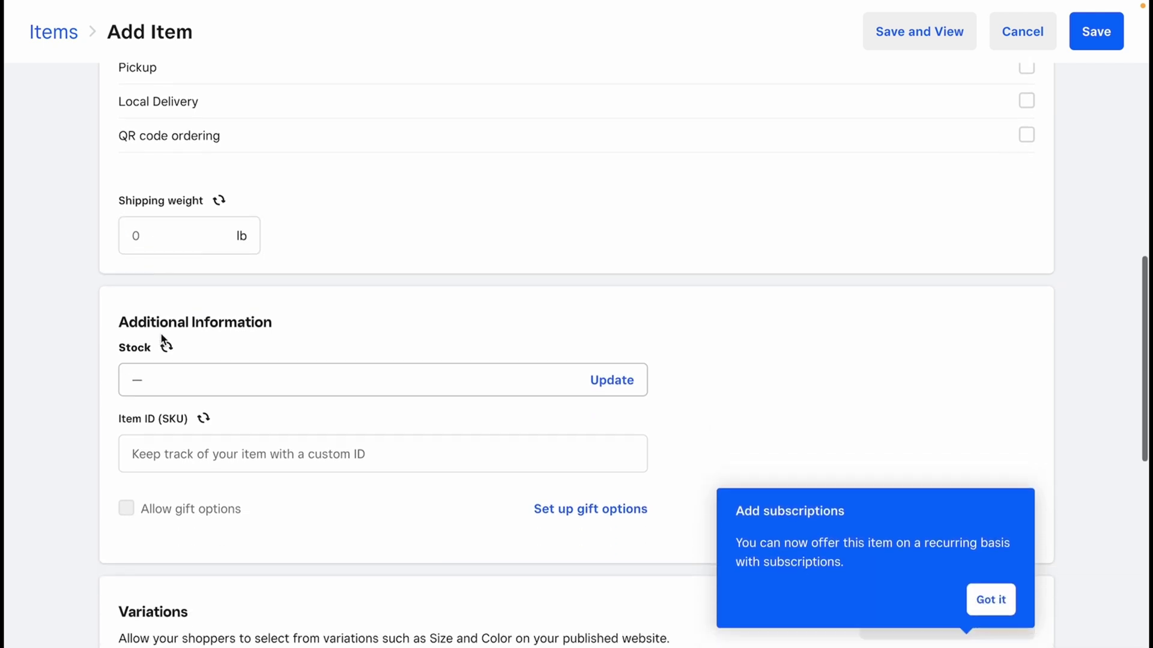
scroll(161, 333, "down", 2)
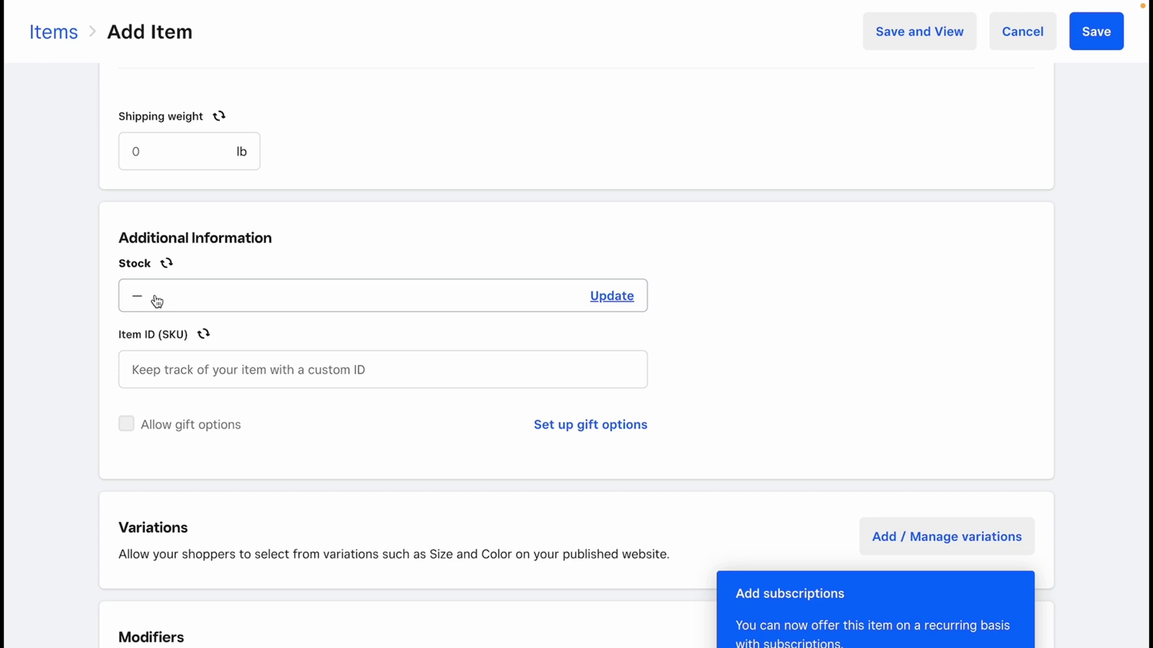
scroll(157, 302, "down", 3)
- Visit the Item ID (SKU) field and dismiss the Add subscriptions announcement with Got it
left_click(161, 270)
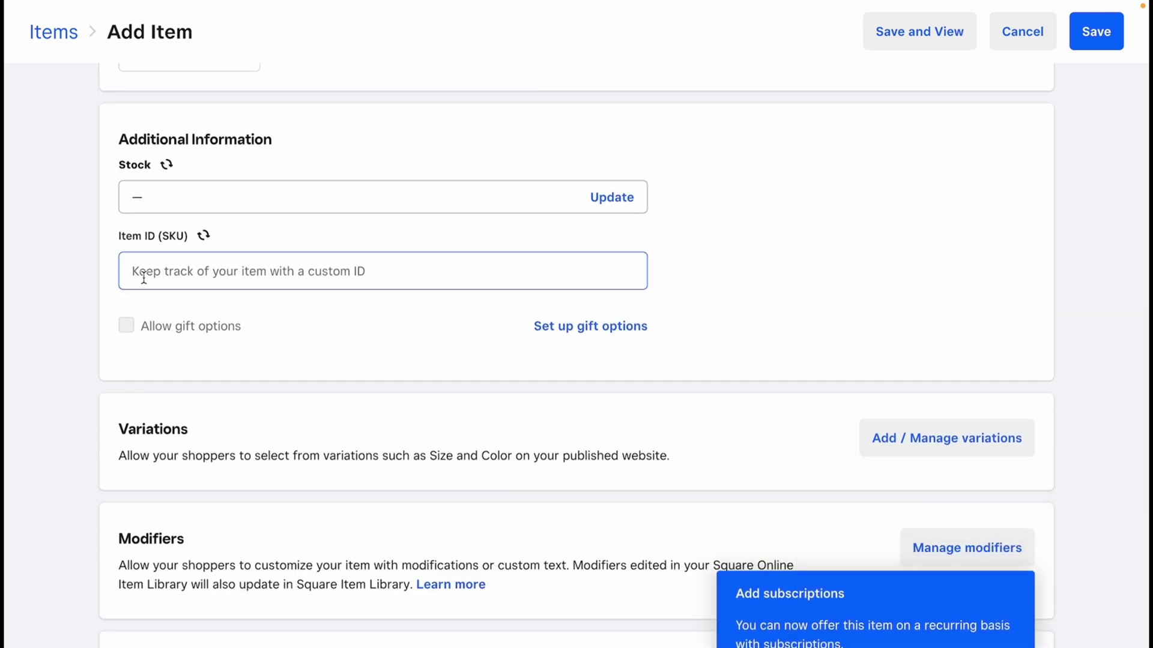
left_click(144, 278)
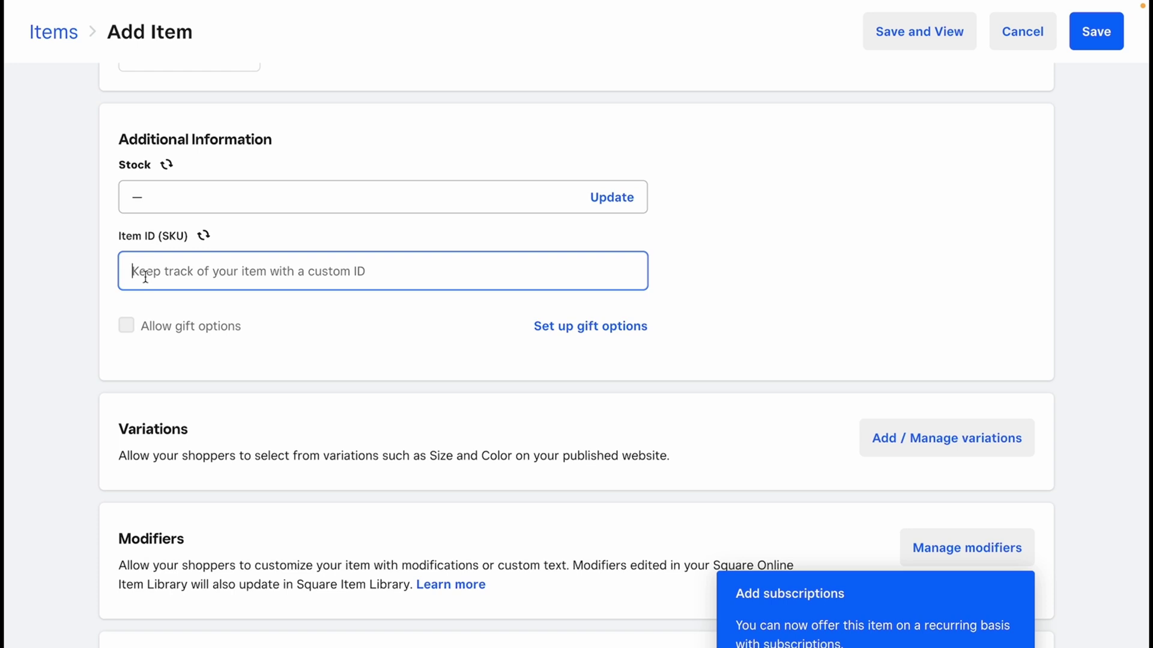
left_click(69, 273)
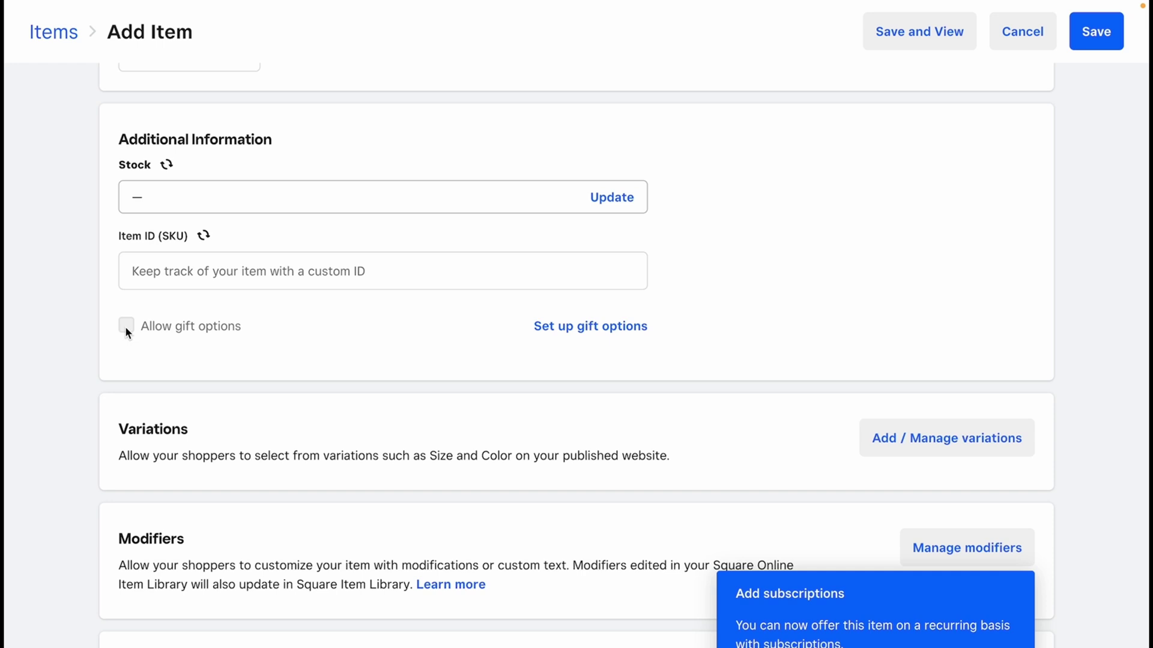
scroll(125, 329, "down", 2)
scroll(125, 329, "down", 2)
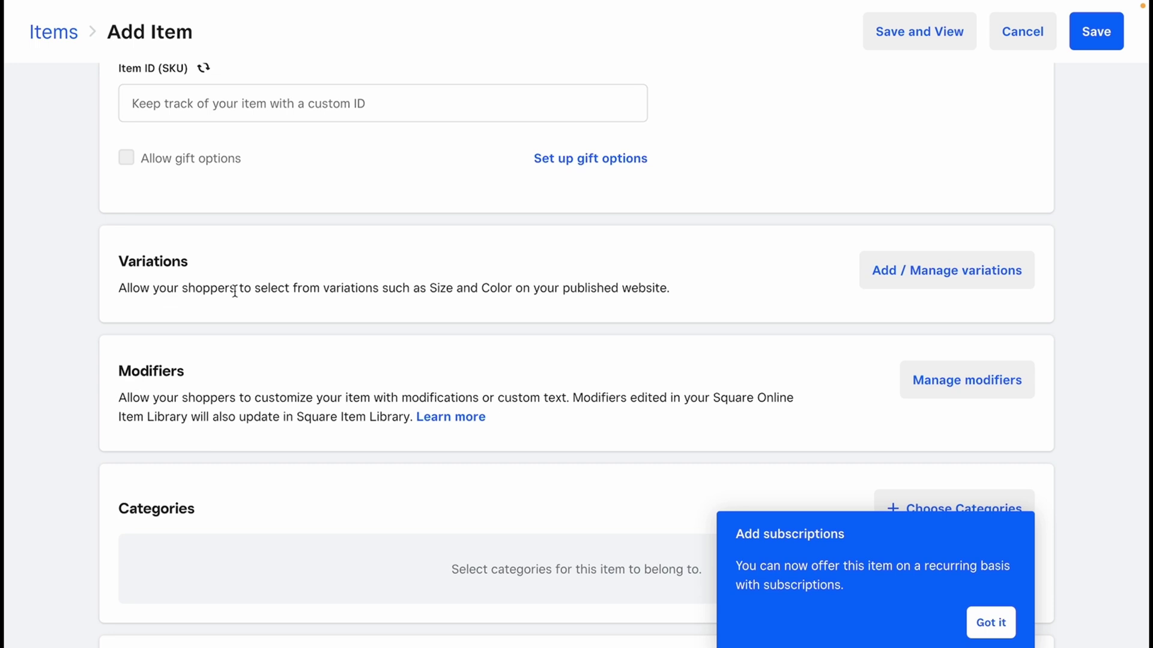
scroll(566, 295, "down", 2)
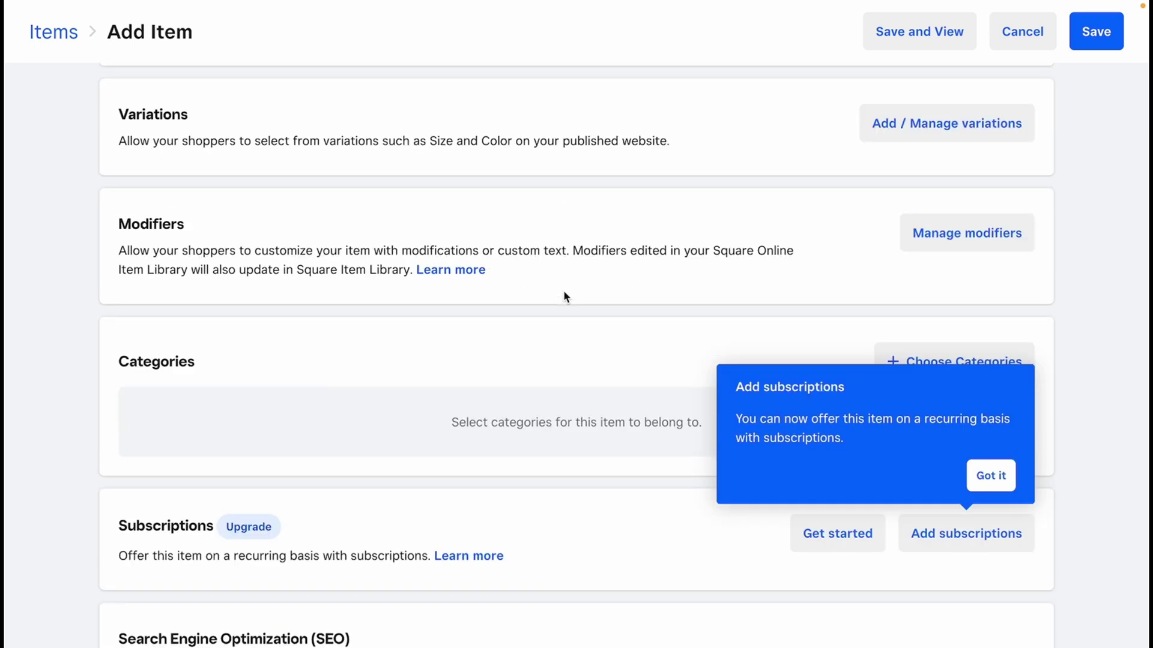
scroll(565, 298, "down", 3)
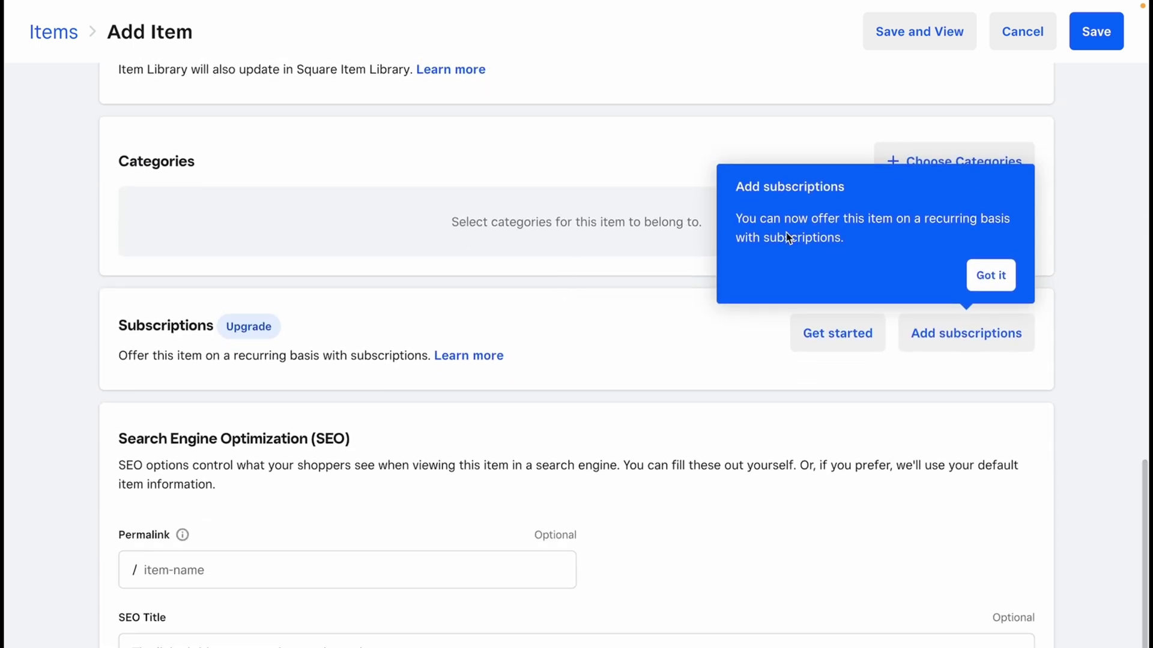
left_click(1001, 285)
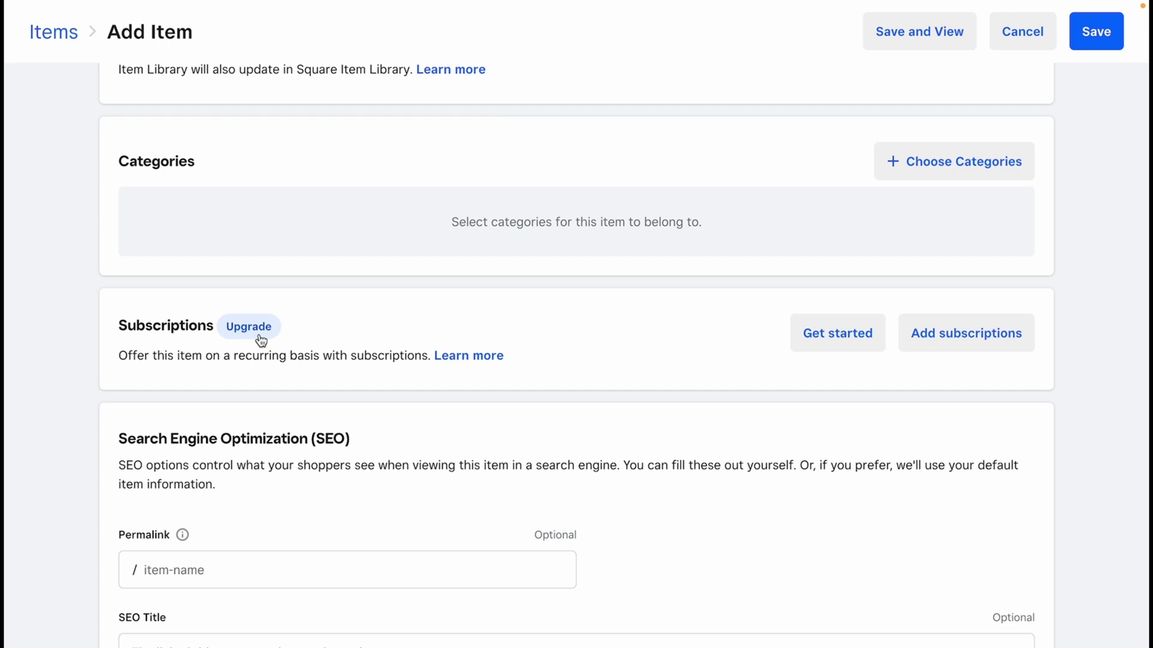
scroll(194, 338, "down", 2)
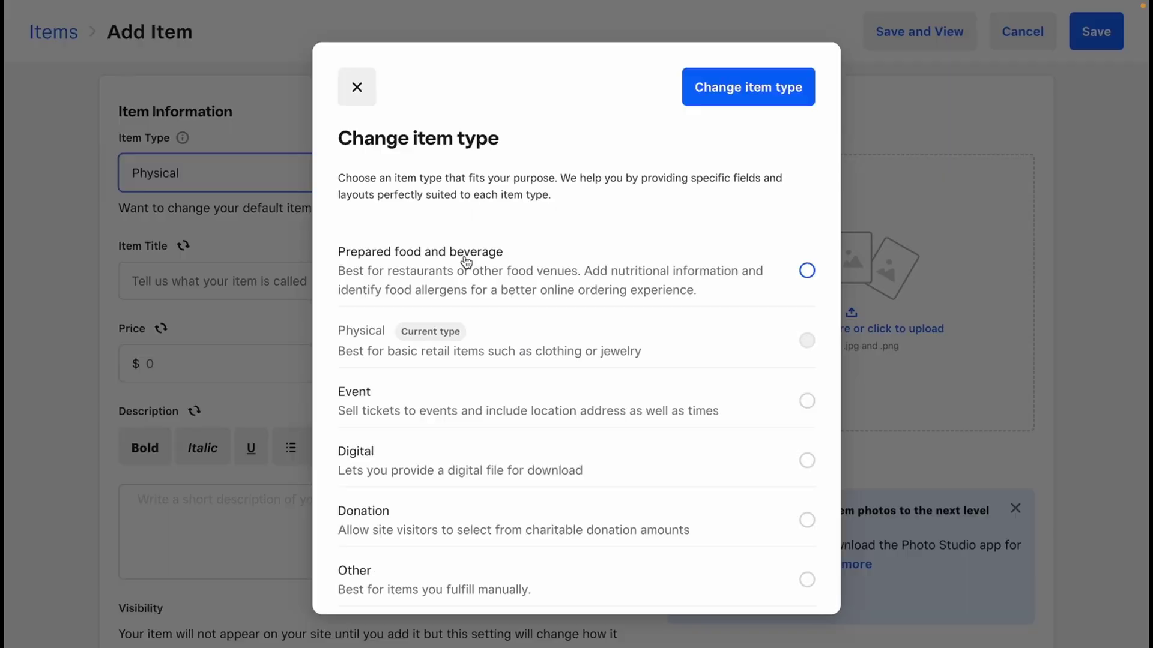
- Switch the item type to Prepared food and beverage and confirm the change
left_click(464, 262)
left_click(716, 99)
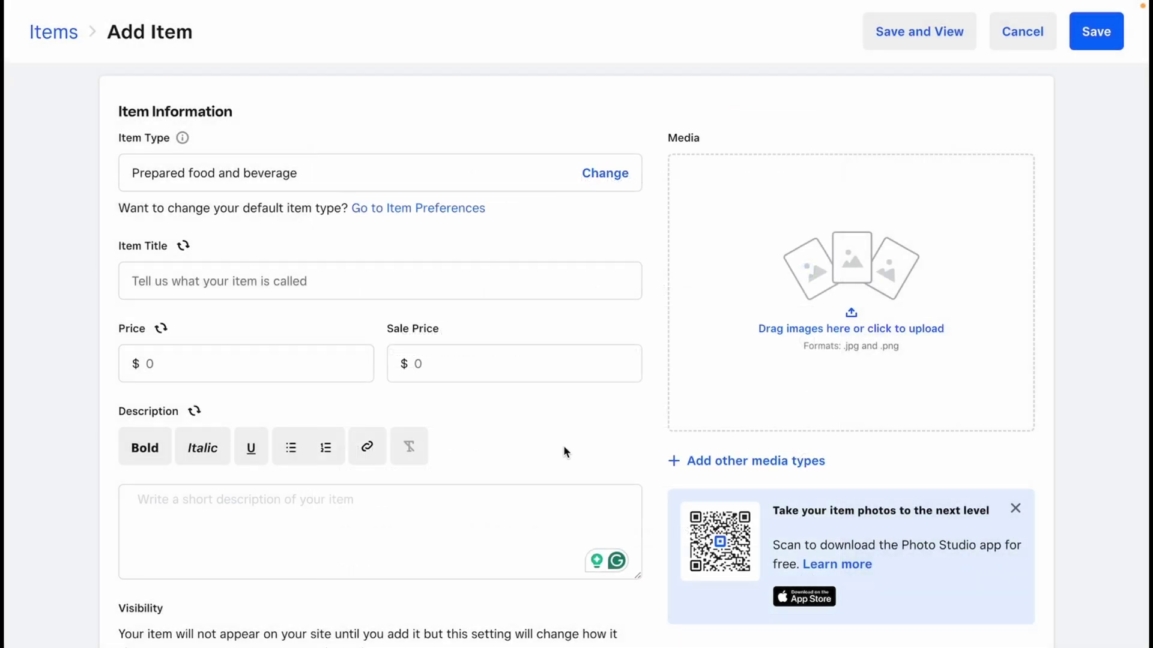
left_click(385, 282)
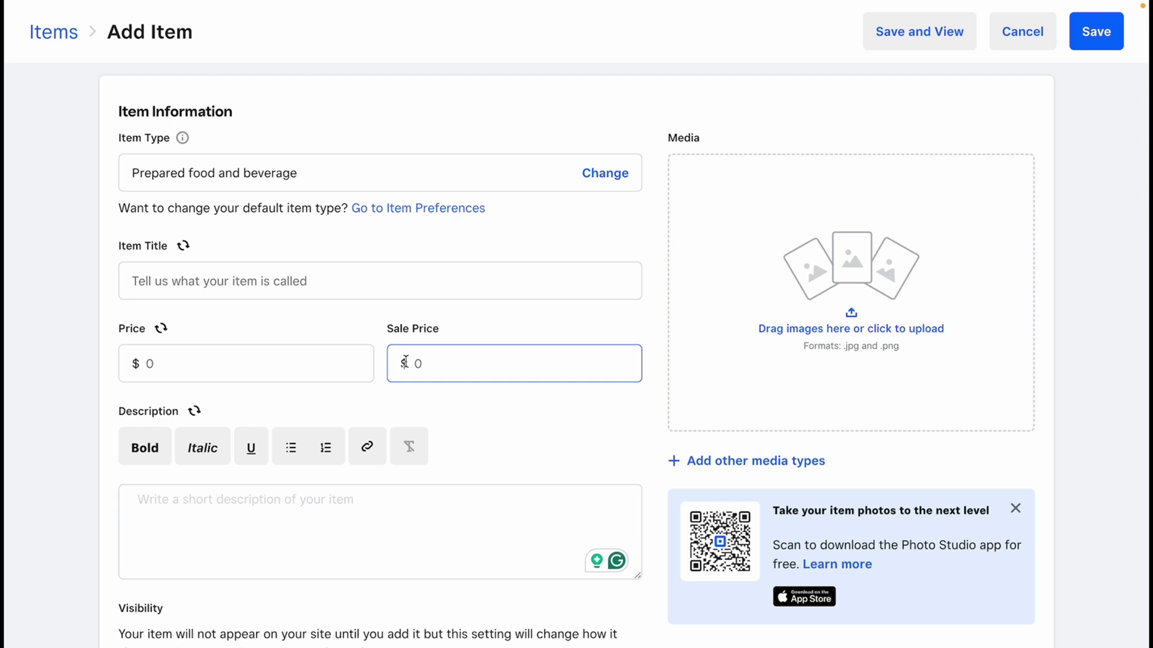
scroll(504, 510, "down", 1)
scroll(504, 512, "down", 4)
scroll(505, 512, "down", 3)
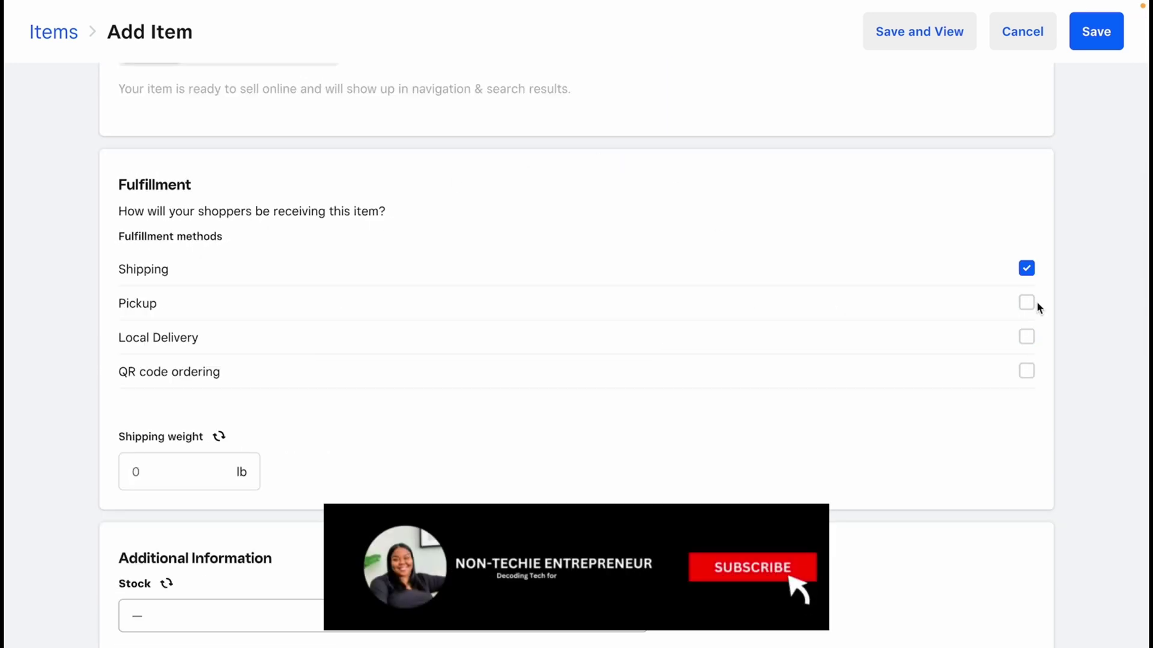
- Enable Pickup, Local Delivery and QR code ordering fulfillment, leaving shipping weight empty
left_click(1027, 303)
scroll(577, 361, "down", 2)
left_click(214, 253)
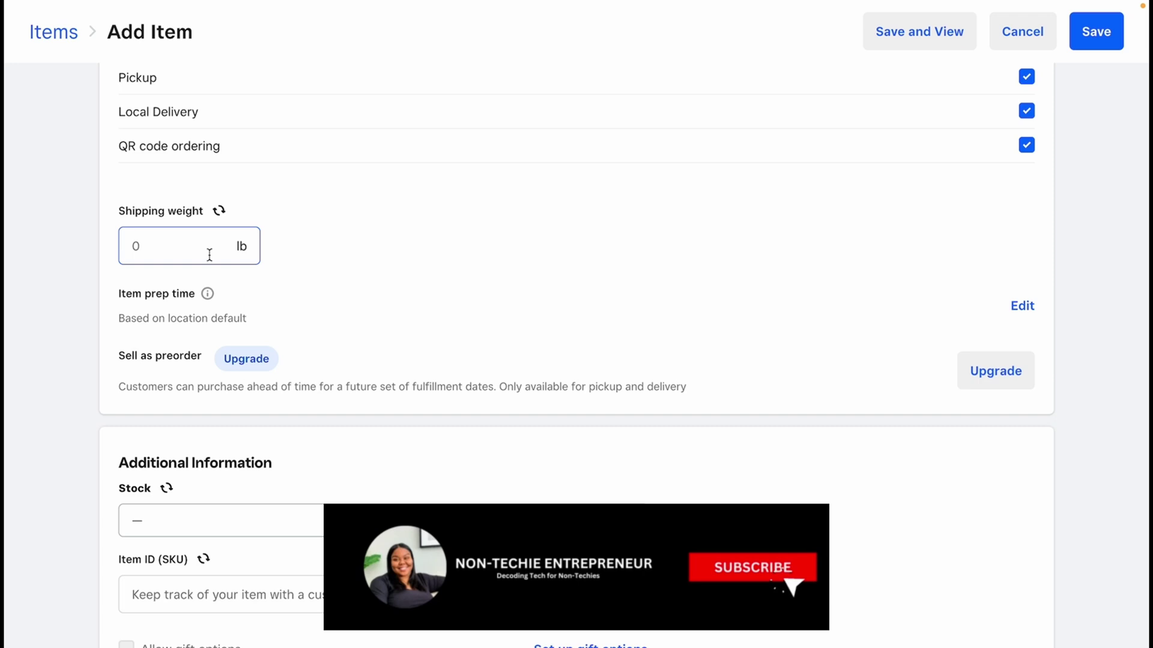
left_click(230, 331)
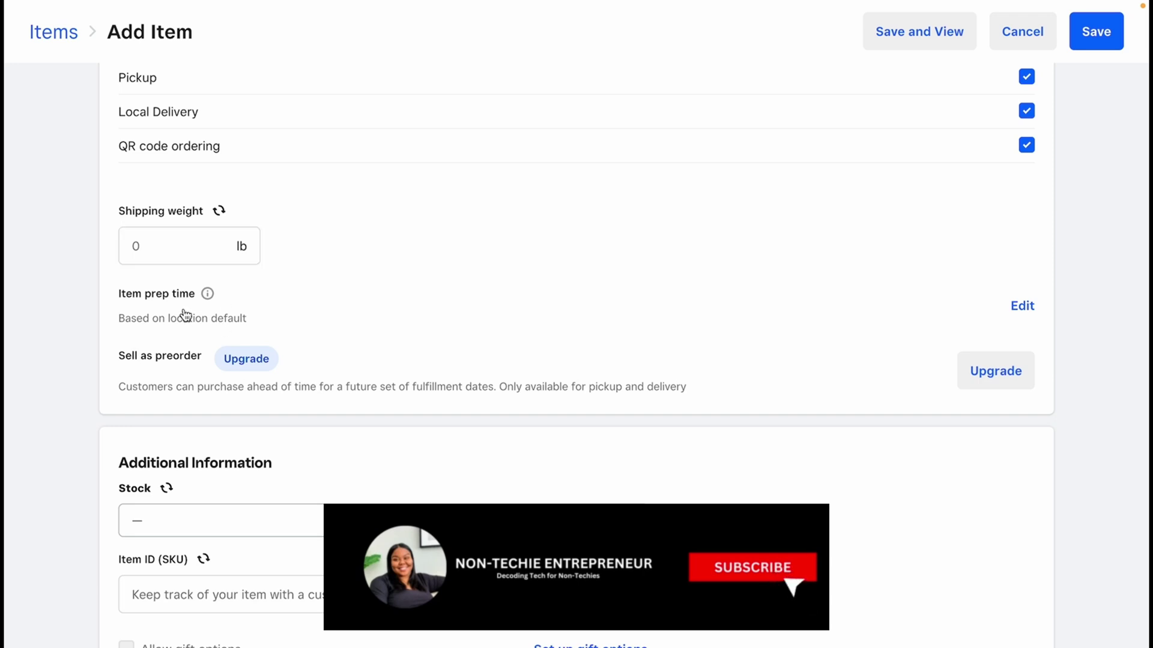
scroll(267, 430, "down", 1)
scroll(265, 432, "down", 2)
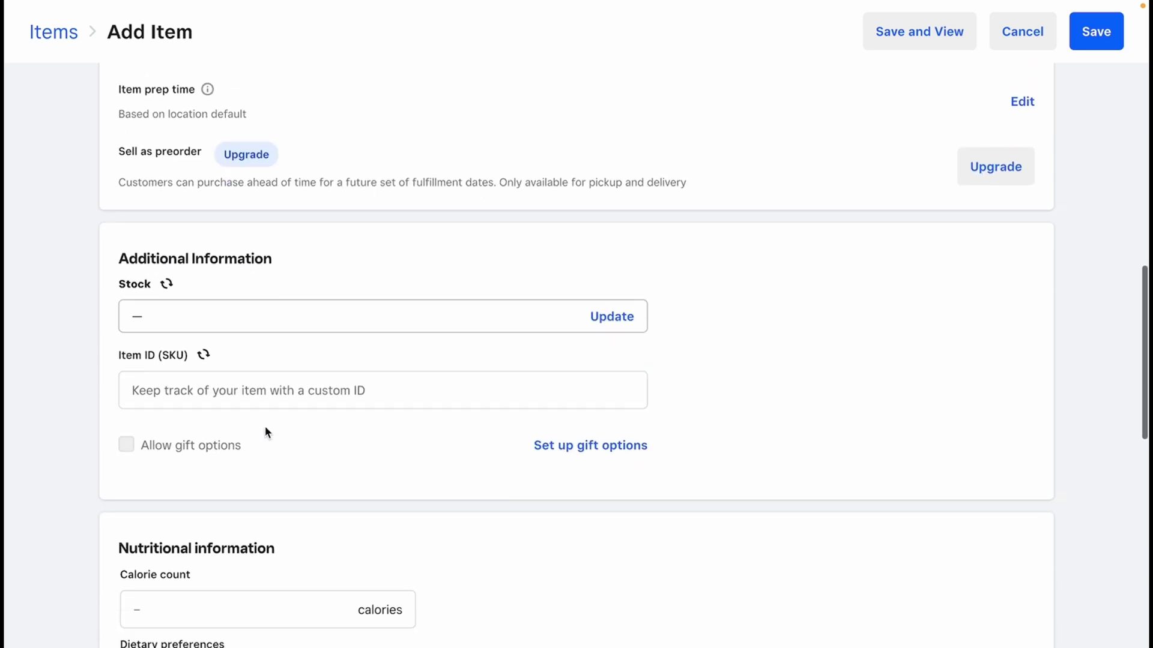
scroll(265, 425, "down", 3)
scroll(263, 427, "down", 1)
left_click(312, 314)
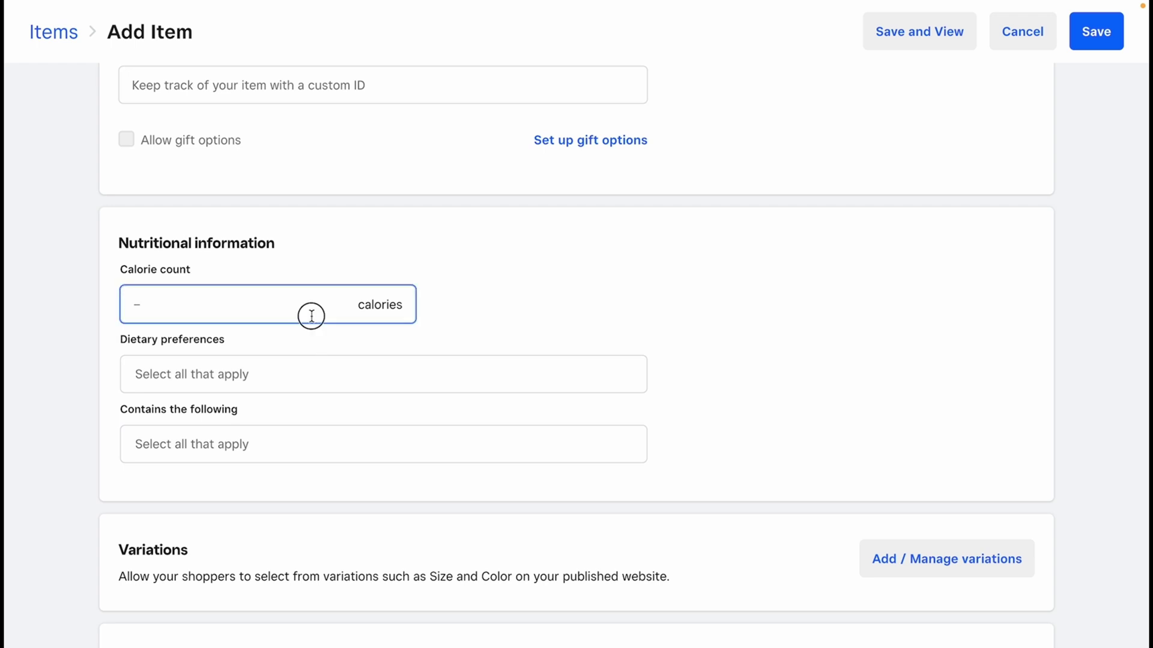
left_click(276, 374)
scroll(269, 488, "down", 2)
scroll(271, 486, "up", 2)
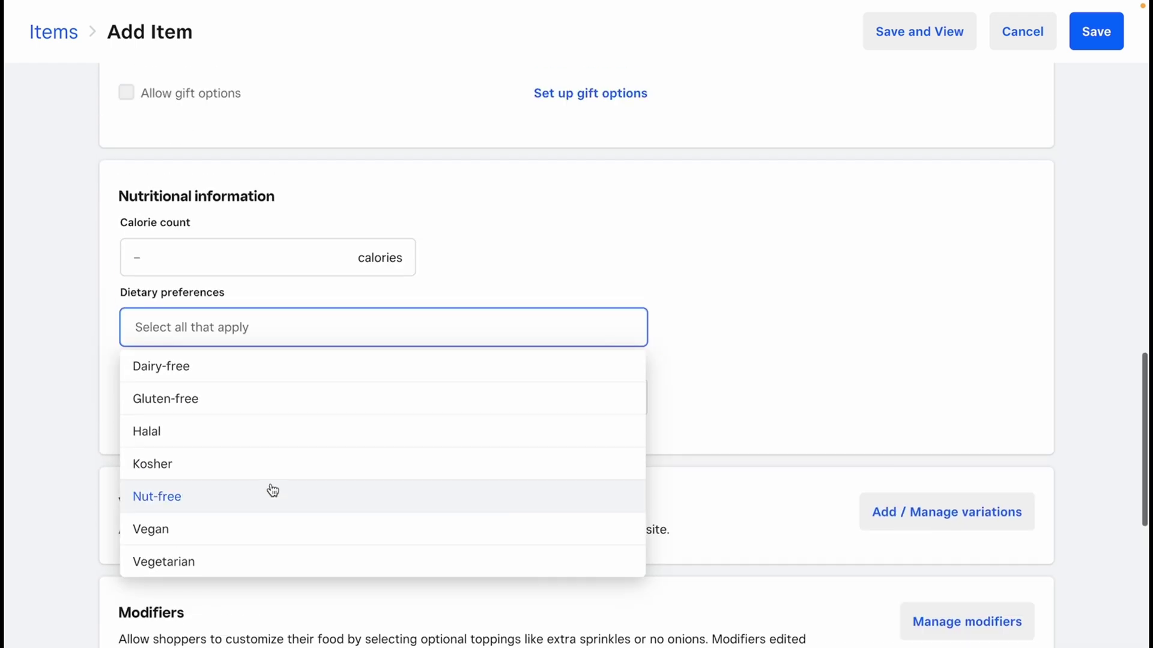
left_click(312, 336)
left_click(400, 403)
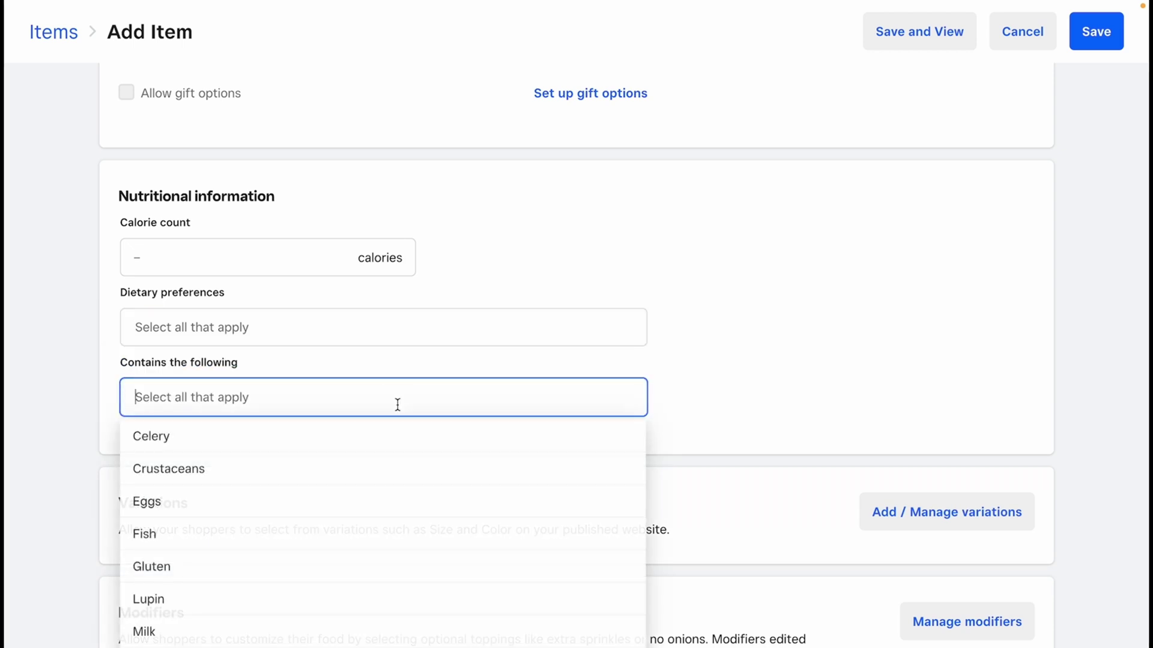
scroll(364, 497, "down", 2)
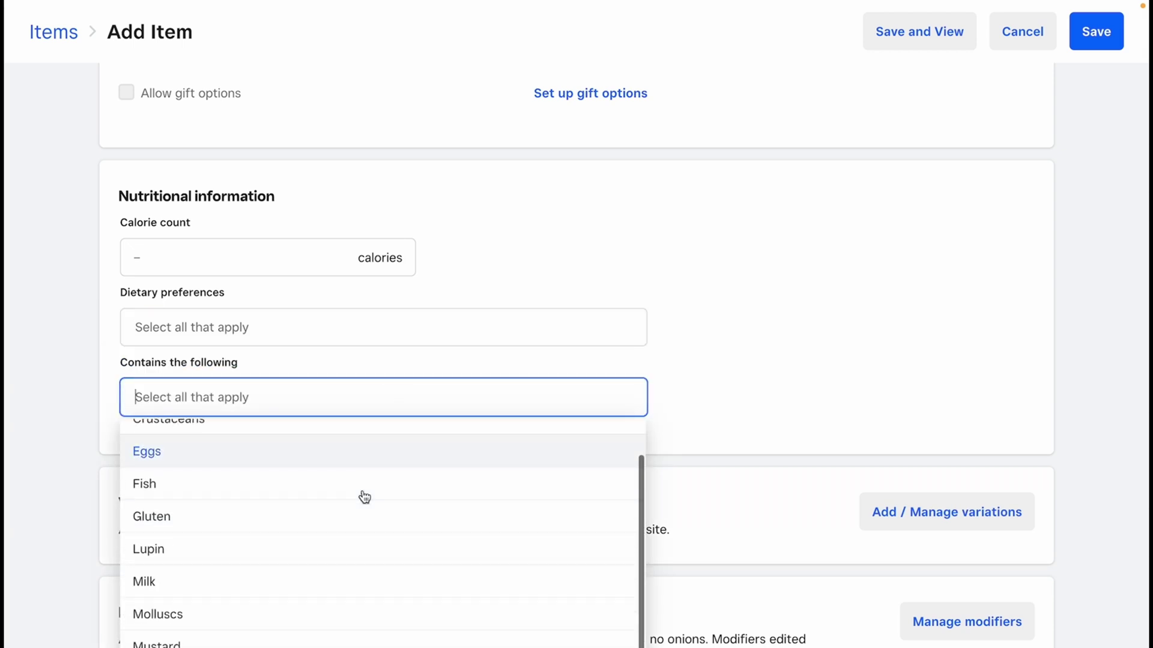
scroll(364, 497, "down", 3)
scroll(364, 497, "down", 1)
scroll(364, 498, "down", 1)
scroll(363, 497, "up", 1)
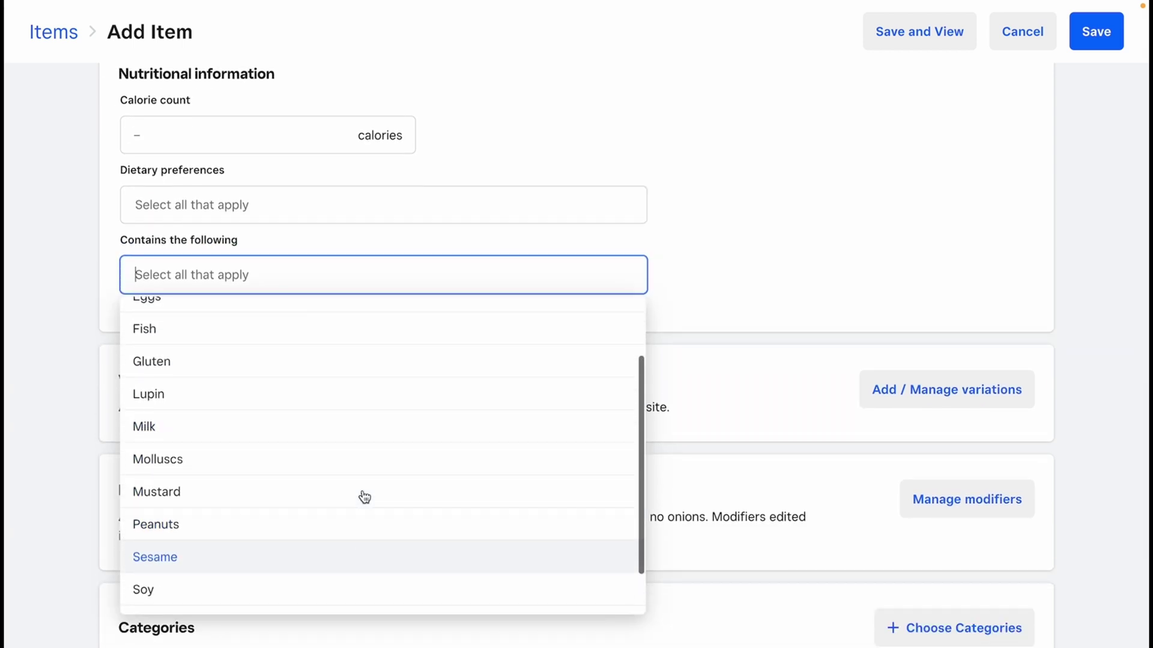
scroll(364, 497, "up", 2)
left_click(817, 234)
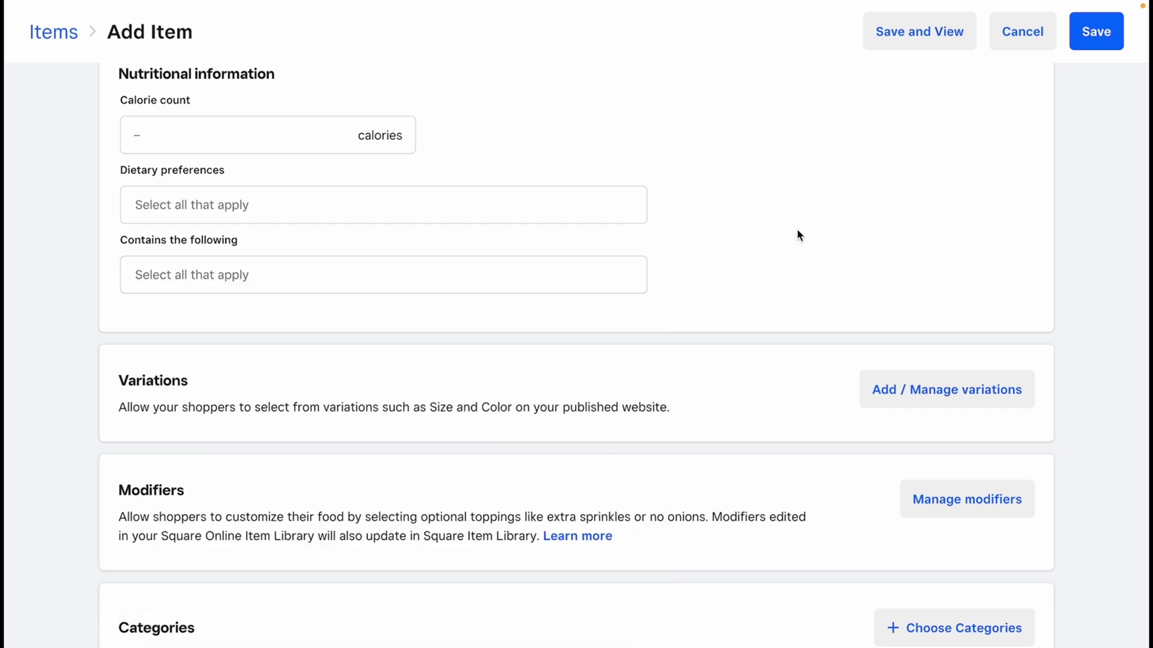
scroll(510, 347, "down", 2)
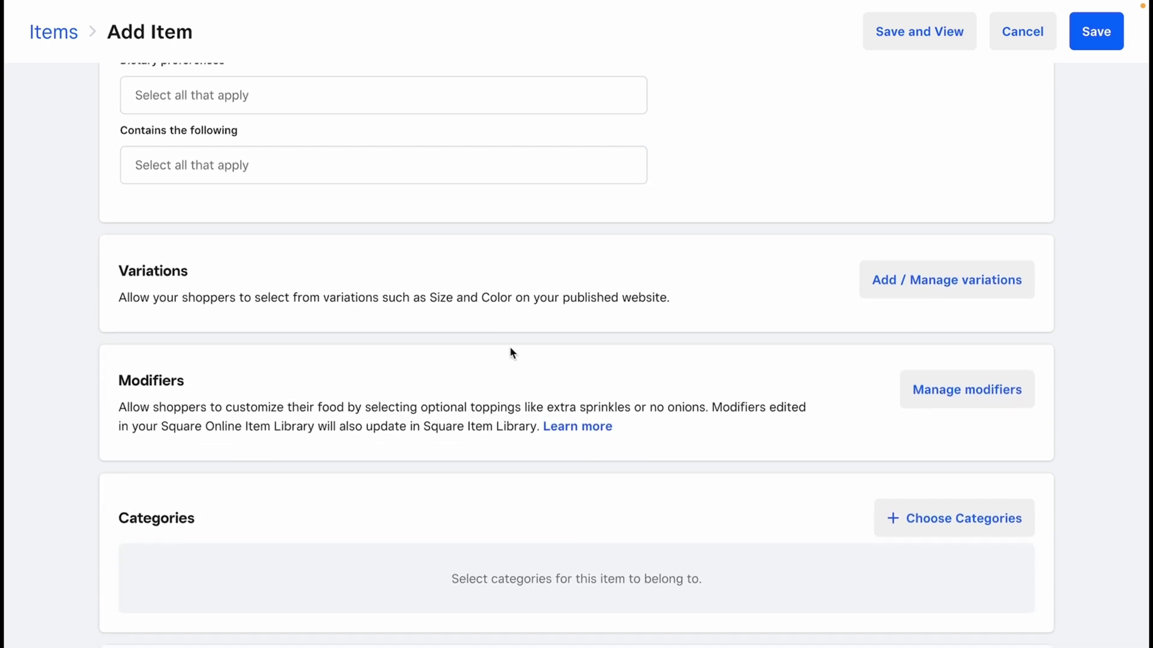
scroll(509, 353, "down", 3)
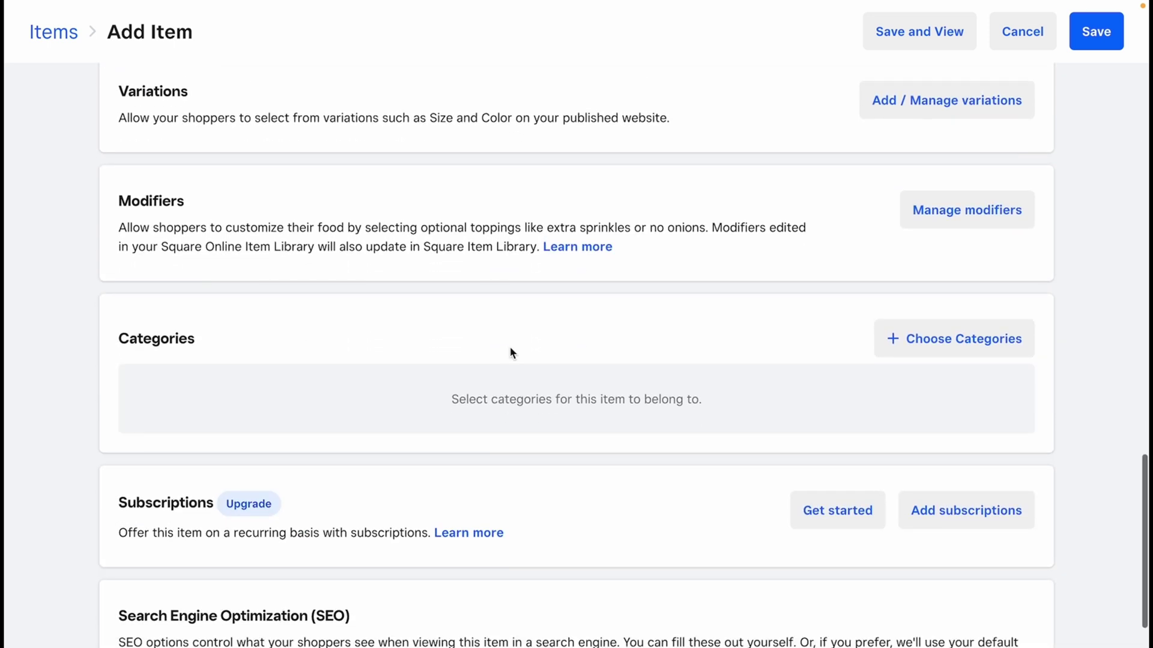
scroll(510, 353, "down", 4)
scroll(510, 352, "down", 3)
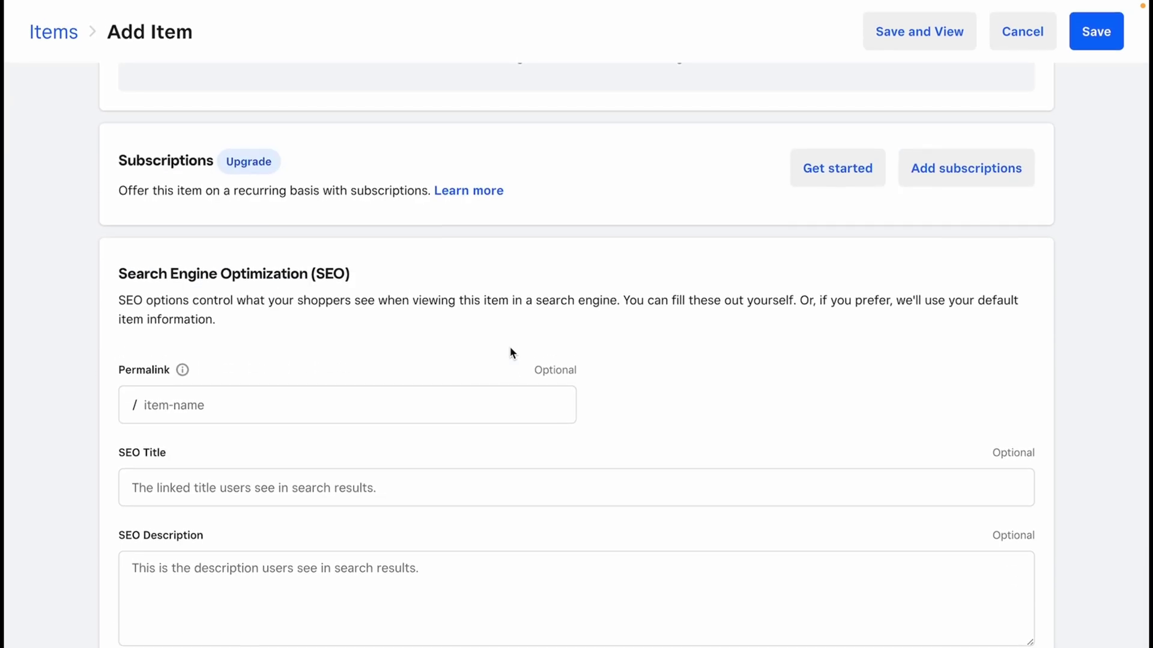
scroll(510, 353, "up", 5)
scroll(510, 352, "up", 3)
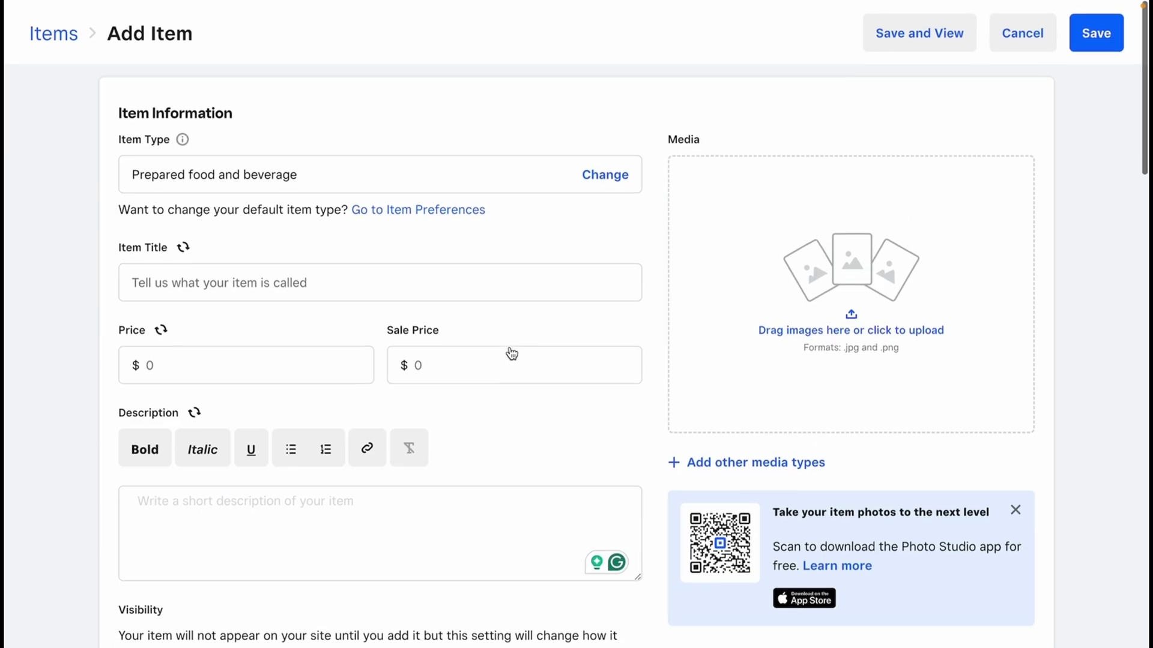
- Confirm the Event item type and keep the location type In Person, focusing Location name
left_click(748, 87)
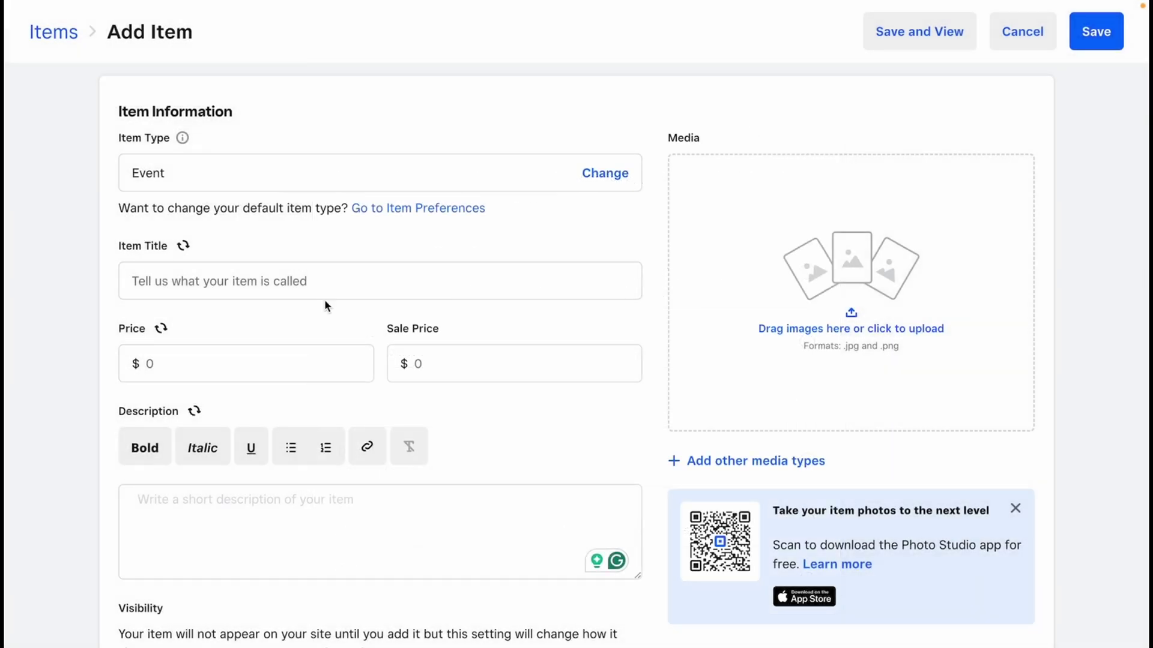
scroll(324, 299, "down", 1)
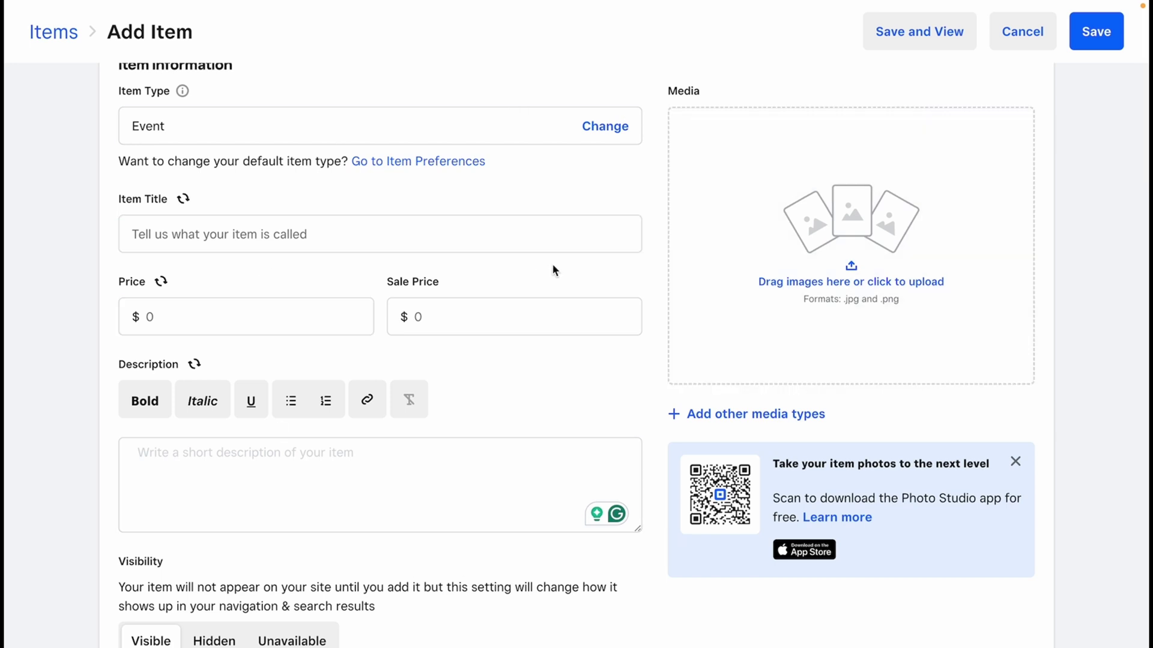
scroll(553, 271, "down", 3)
scroll(554, 270, "down", 1)
scroll(553, 270, "down", 2)
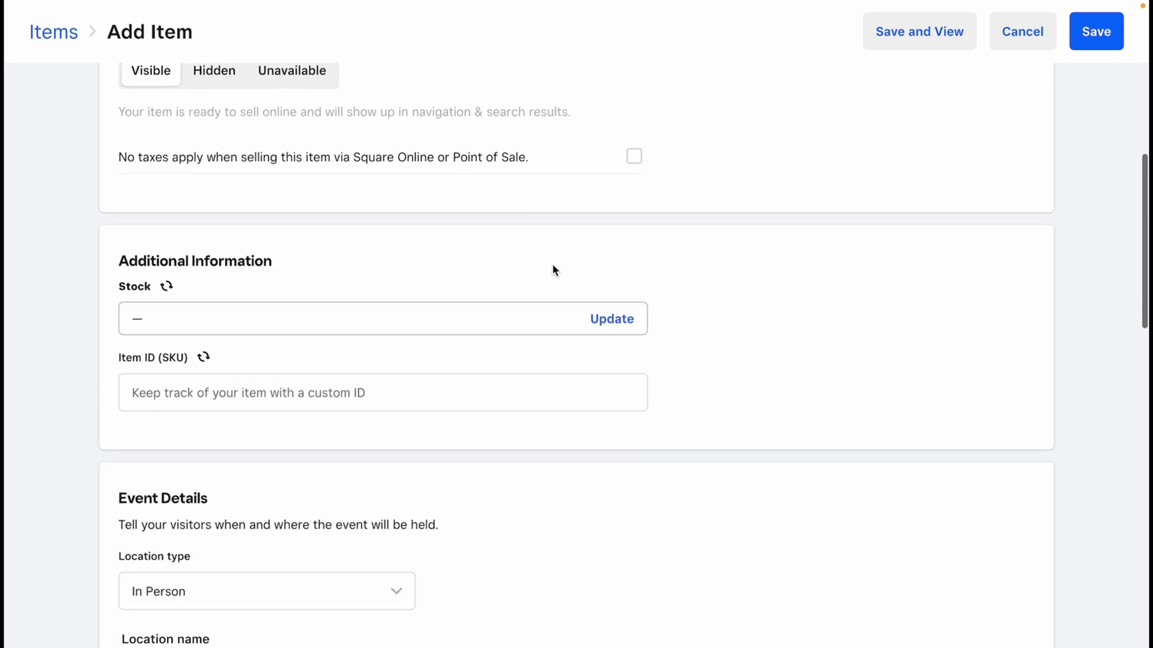
scroll(553, 271, "down", 1)
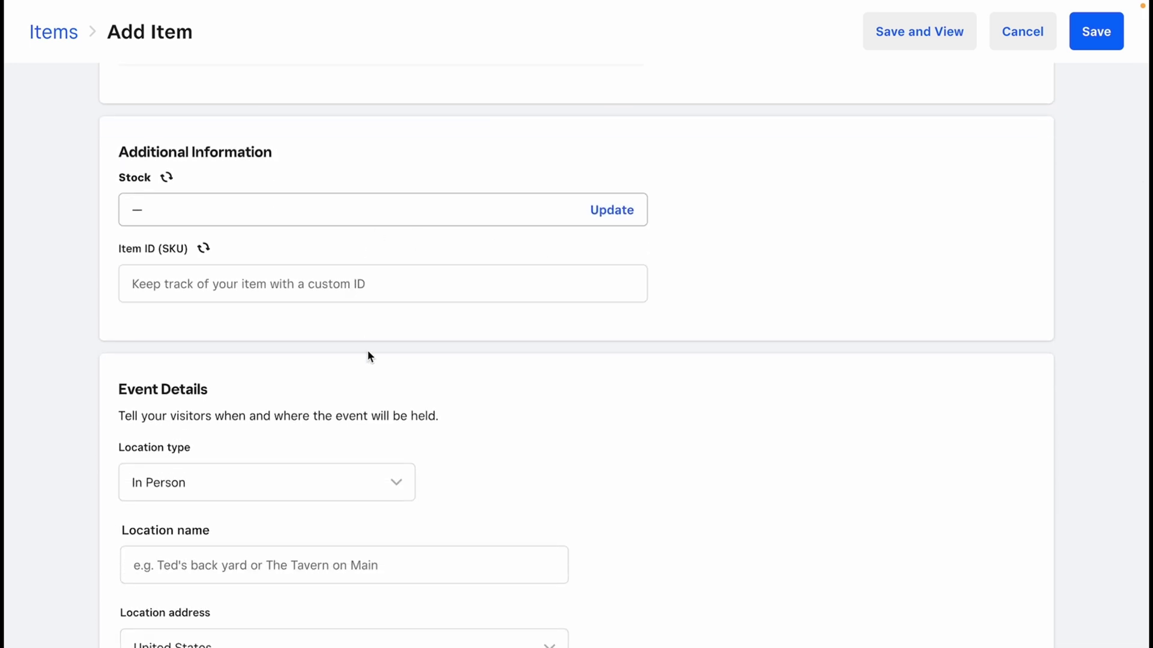
scroll(368, 355, "down", 3)
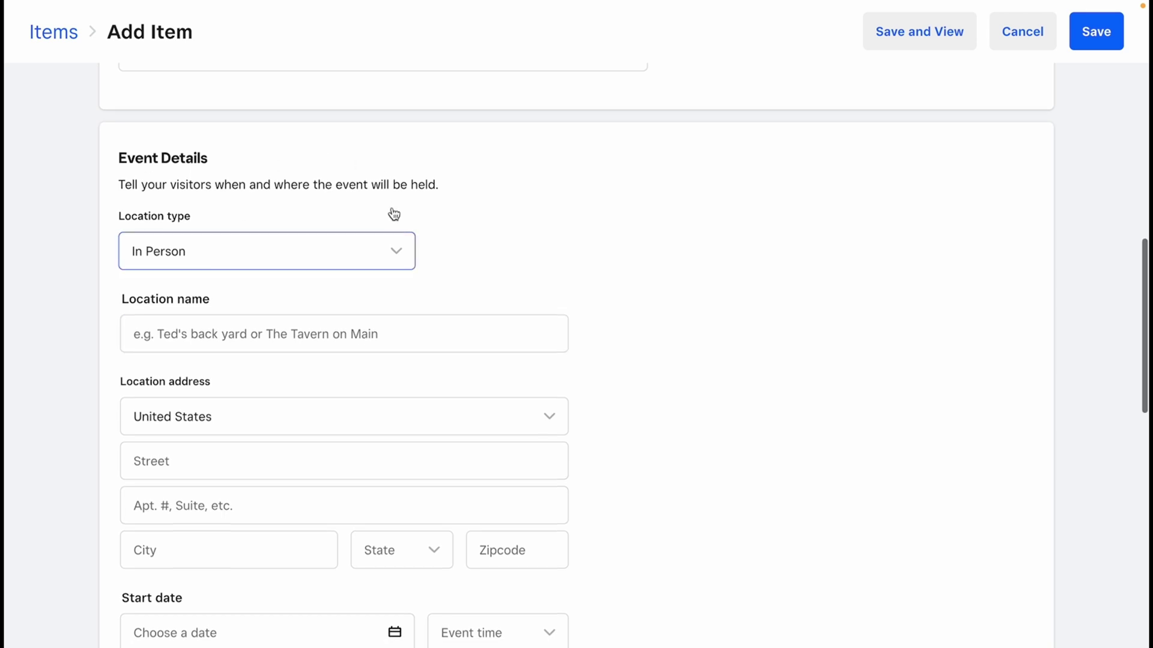
scroll(394, 217, "down", 1)
scroll(394, 214, "down", 1)
scroll(394, 213, "up", 1)
left_click(351, 194)
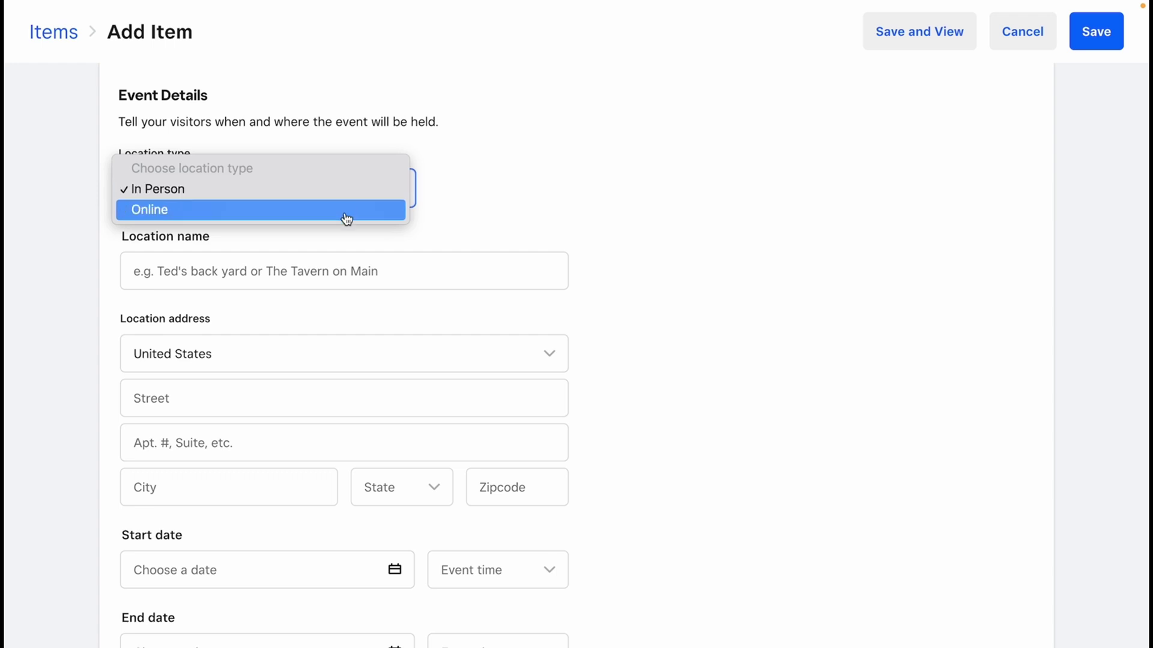
left_click(527, 203)
scroll(523, 206, "down", 1)
left_click(500, 205)
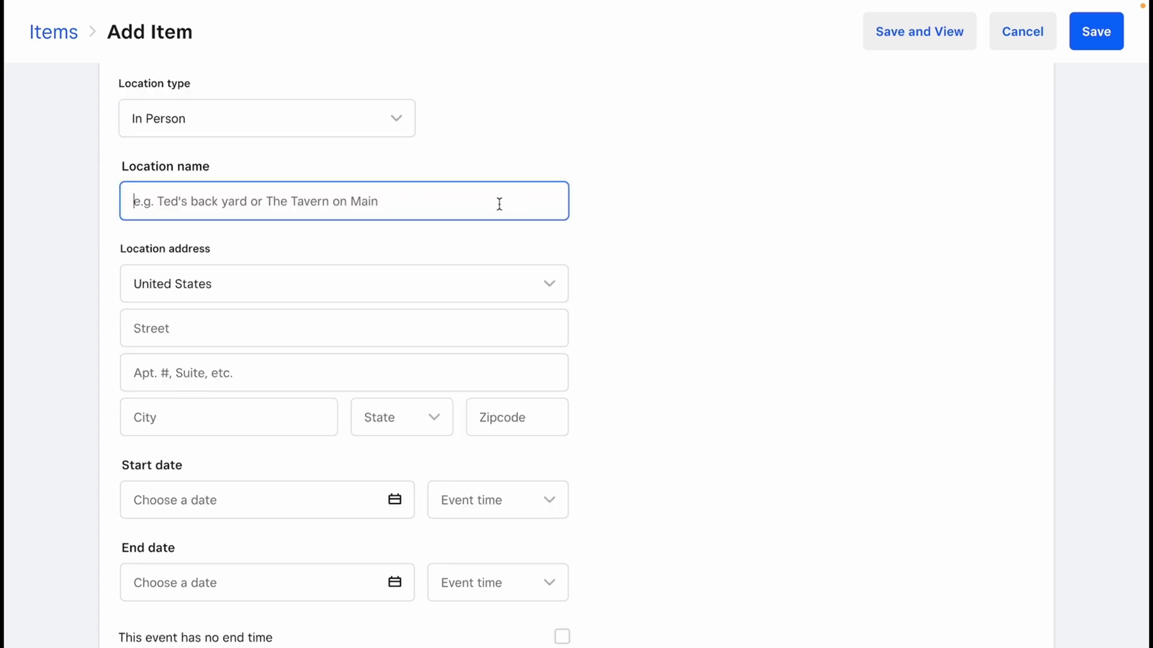
scroll(500, 205, "down", 1)
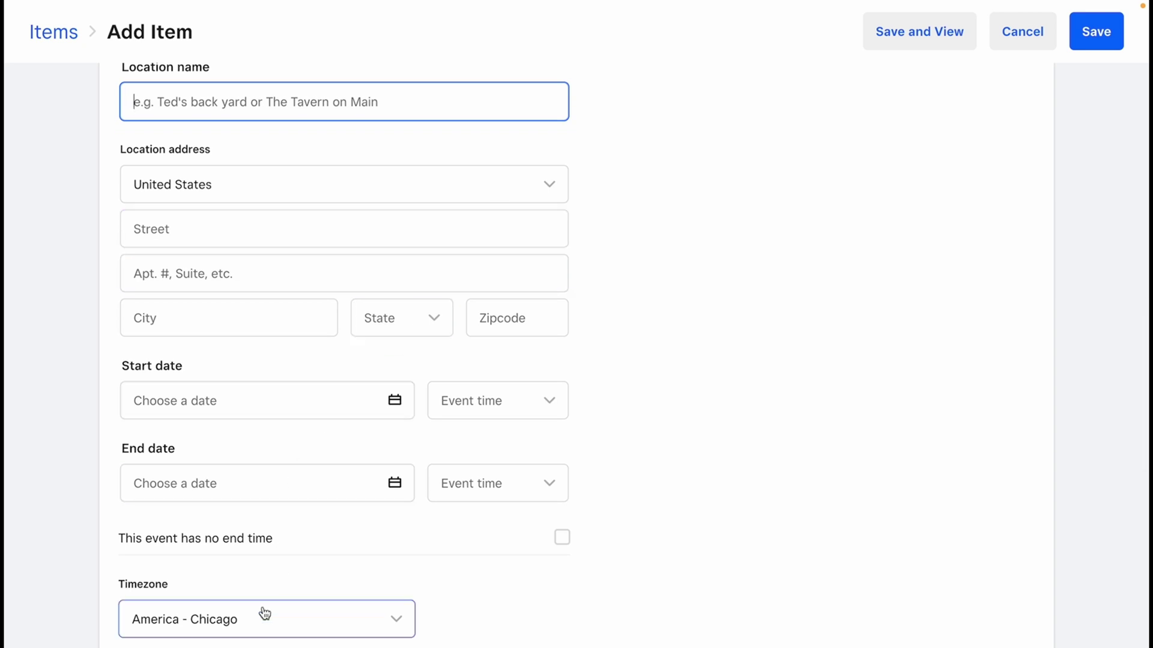
scroll(262, 612, "up", 2)
scroll(262, 607, "down", 3)
scroll(263, 604, "down", 10)
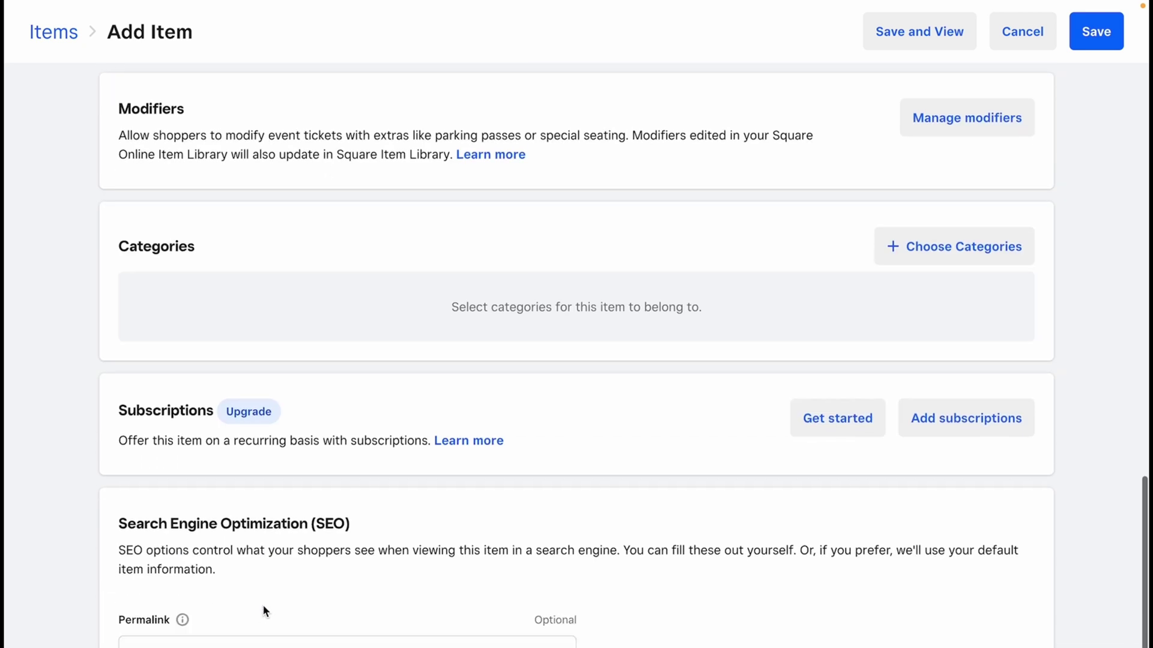
scroll(262, 604, "down", 2)
scroll(262, 604, "down", 1)
scroll(262, 605, "up", 10)
scroll(262, 604, "up", 3)
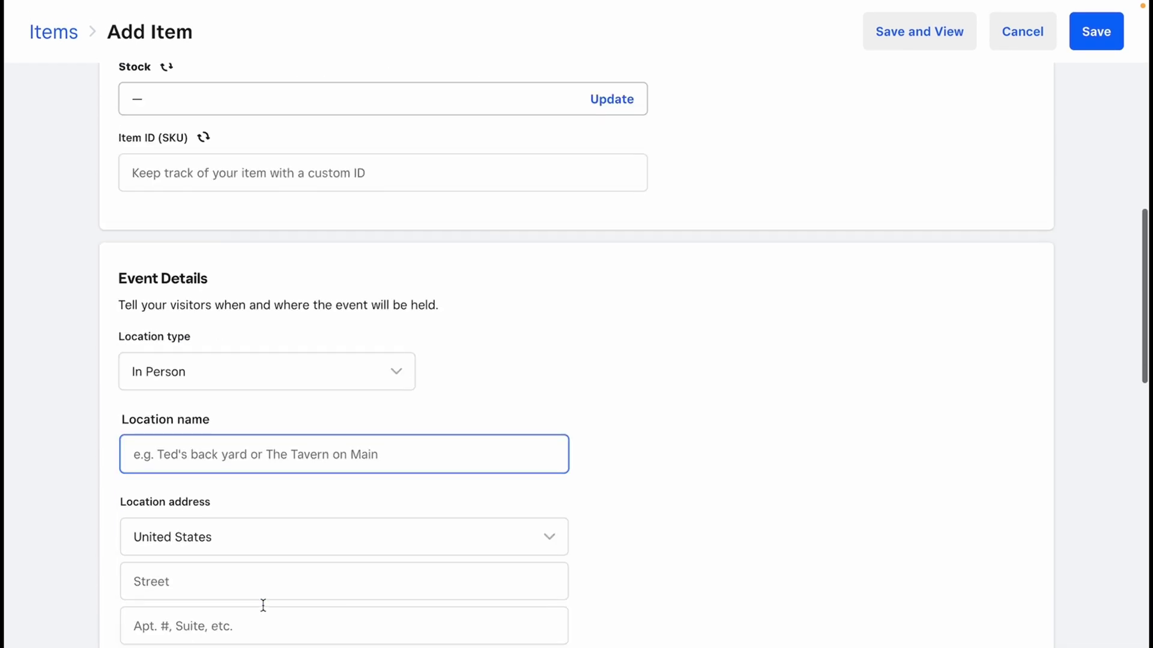
- Set the event location to Online with start date 6/12/2024, leaving the event time unset
left_click(240, 360)
scroll(239, 377, "down", 2)
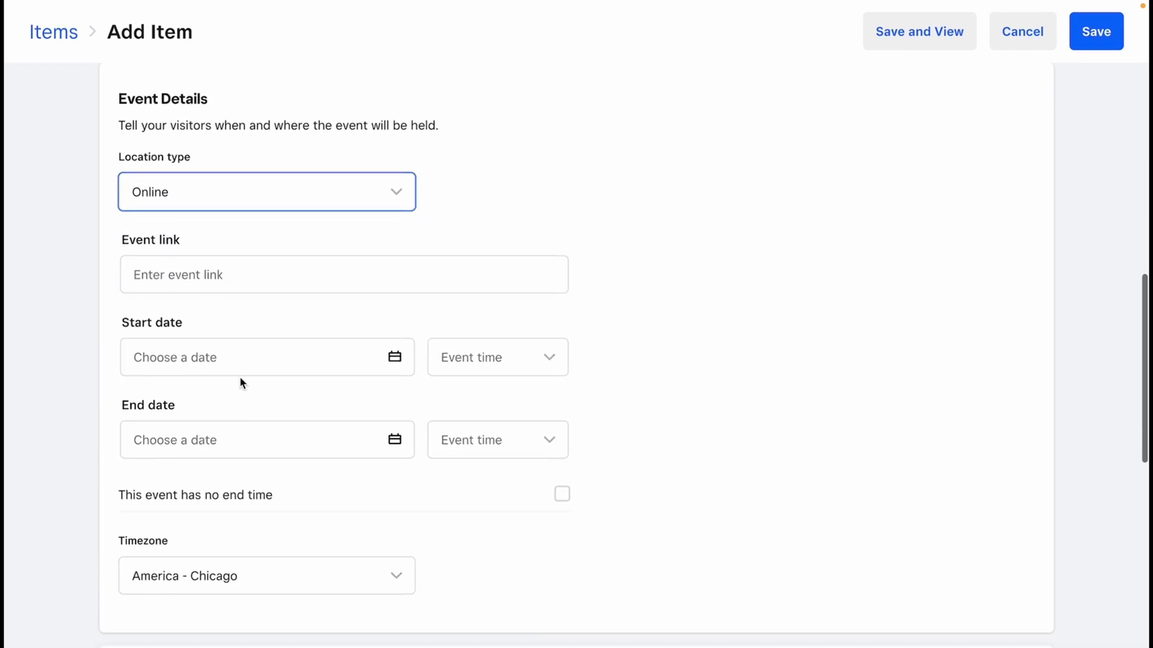
left_click(248, 274)
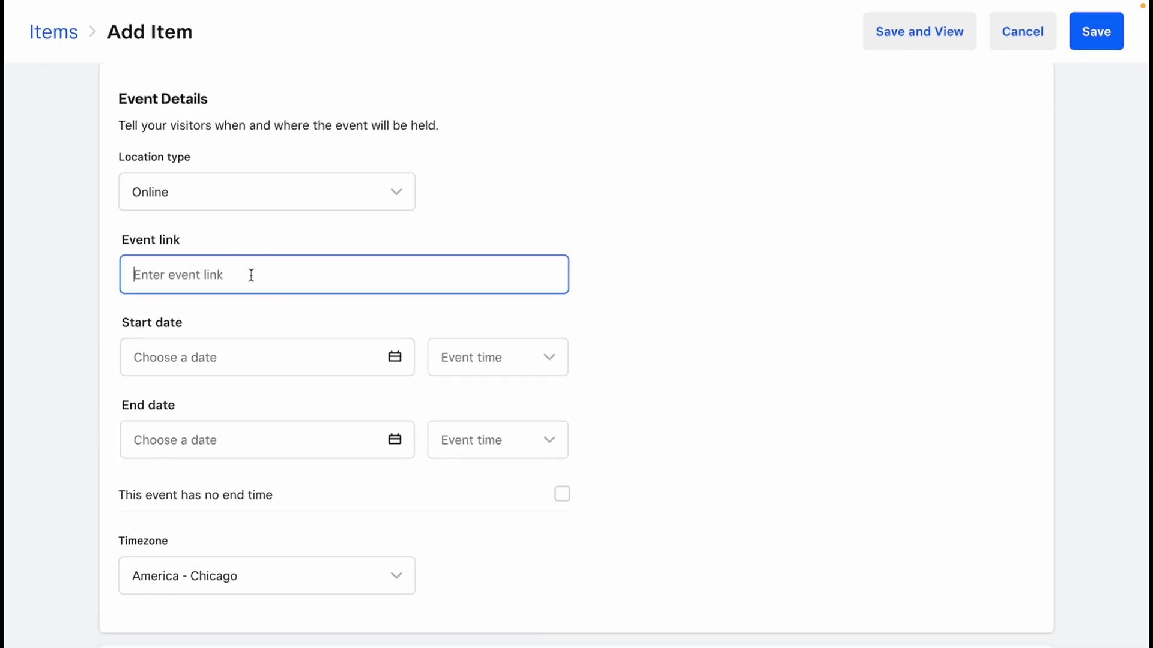
left_click(240, 352)
left_click(550, 355)
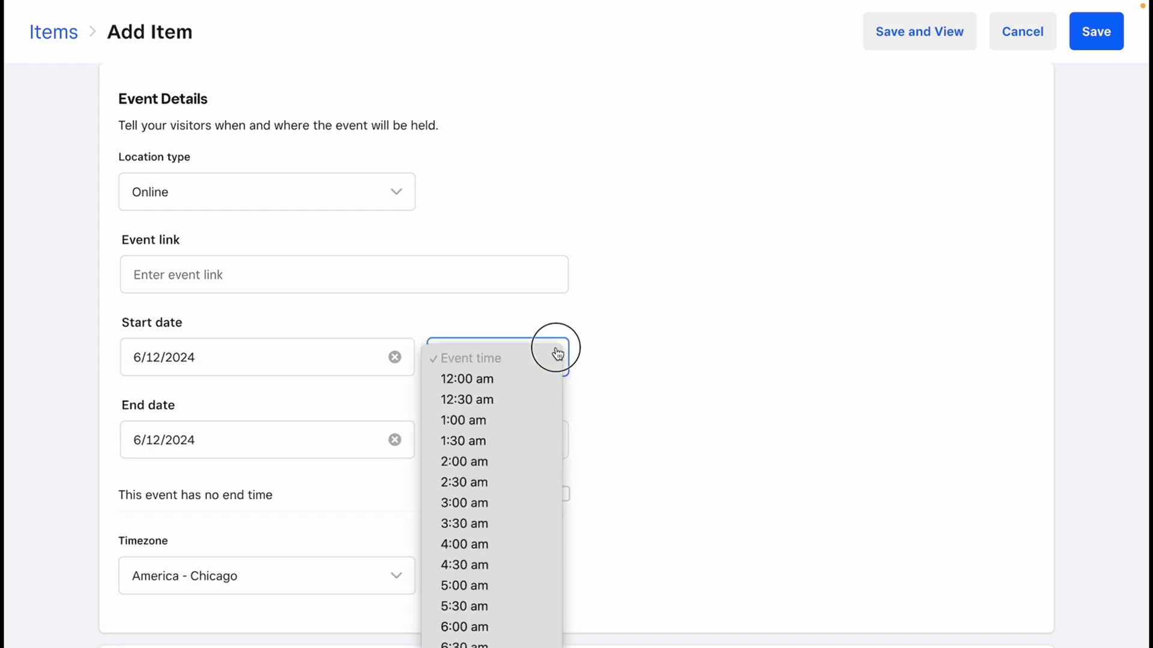
left_click(679, 306)
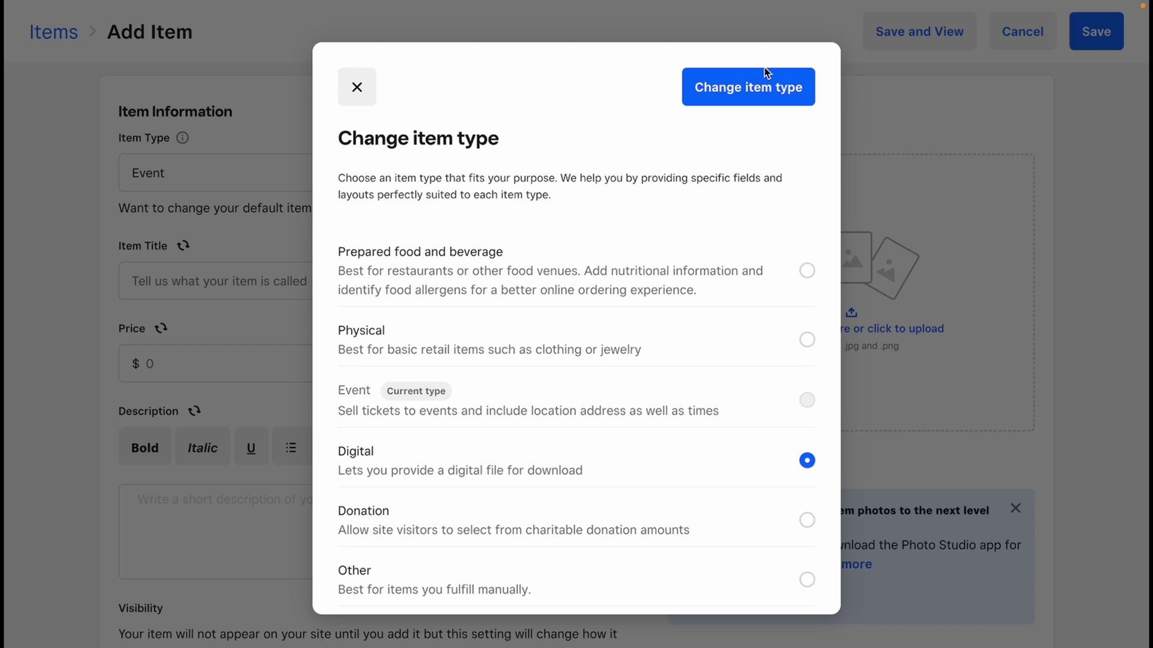
- Apply the Digital item type and reveal the additional media options for gifs and 360 photos
left_click(765, 87)
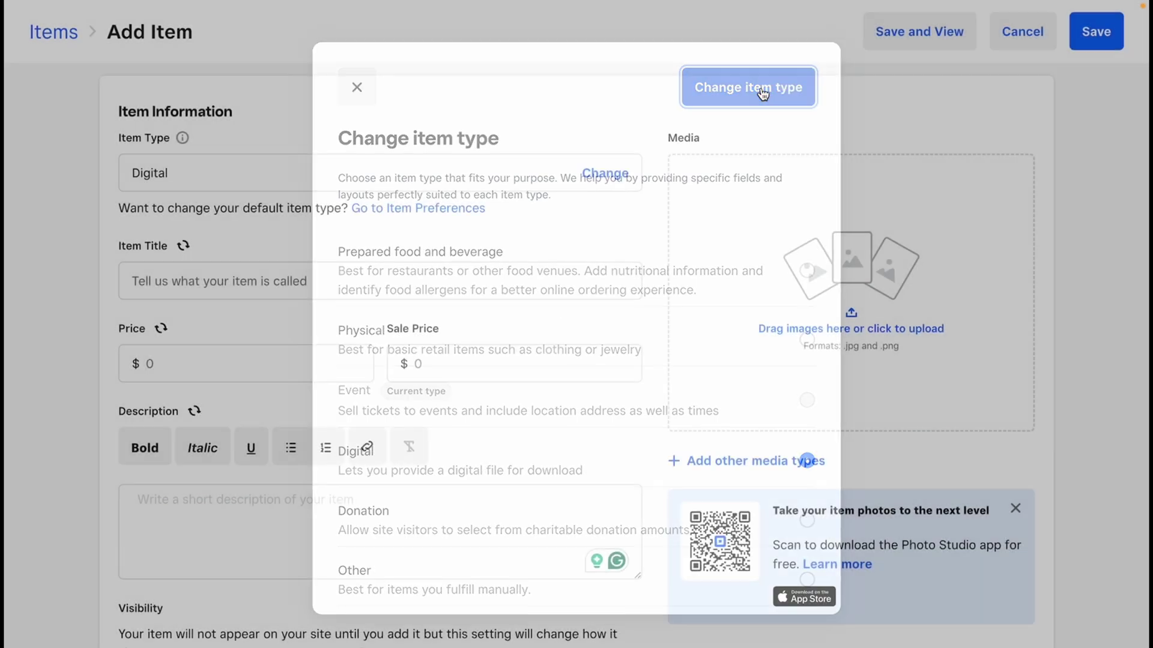
scroll(135, 336, "down", 2)
scroll(295, 385, "down", 1)
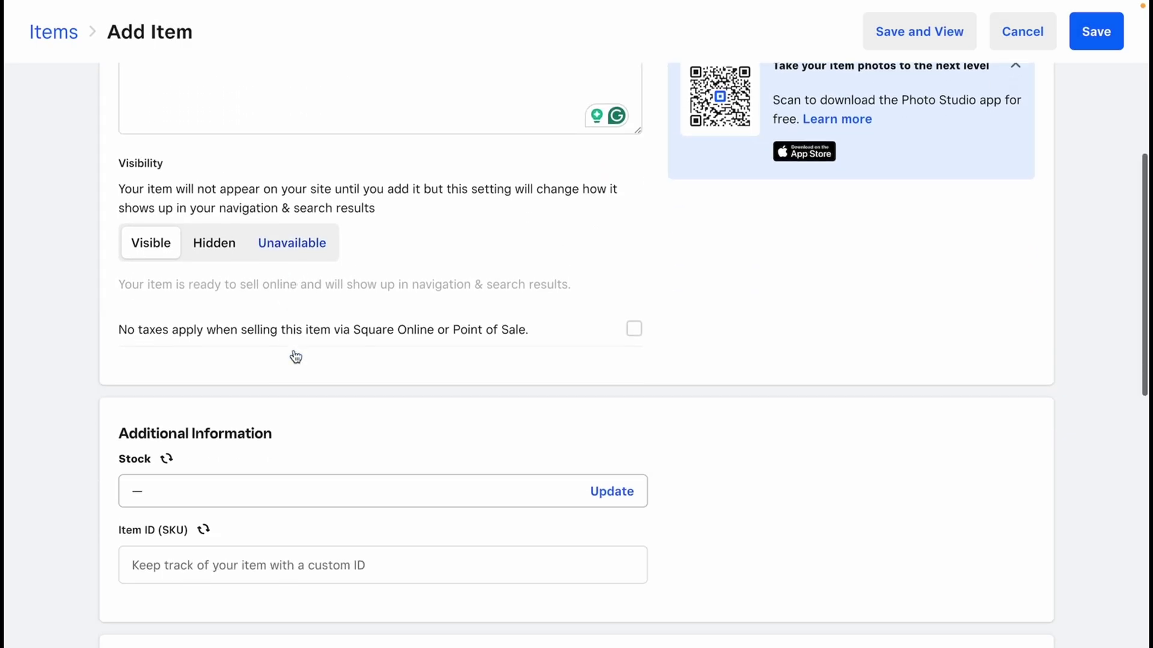
scroll(293, 355, "down", 1)
scroll(293, 355, "down", 2)
scroll(293, 356, "down", 1)
scroll(292, 356, "down", 1)
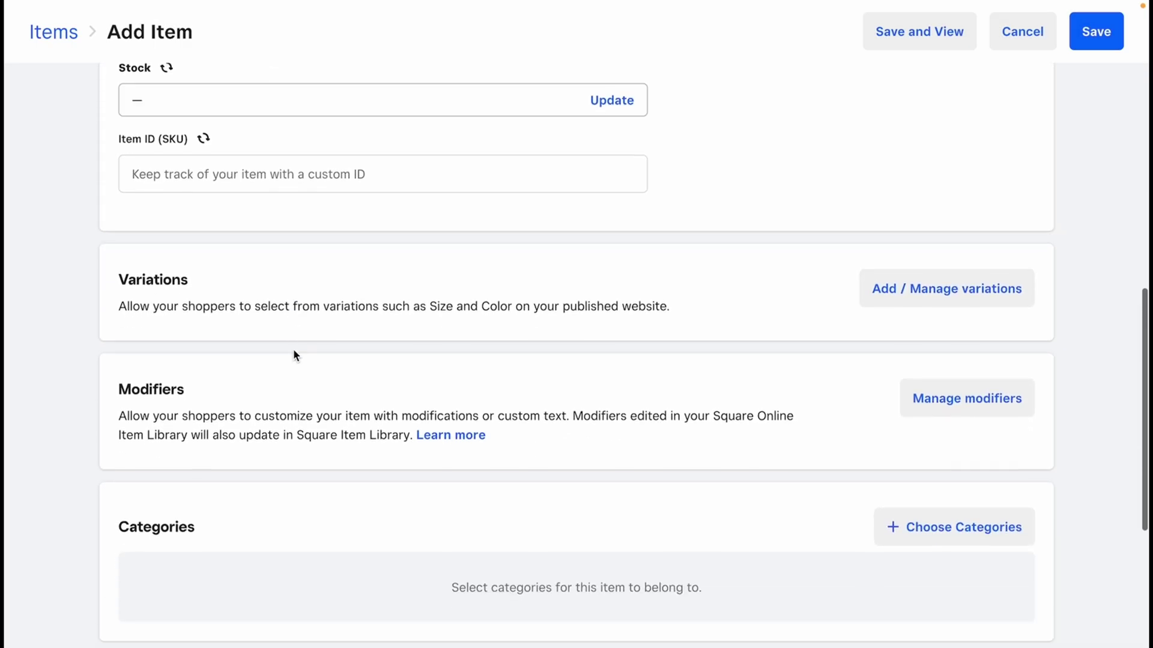
scroll(293, 356, "down", 1)
scroll(293, 356, "down", 2)
scroll(293, 356, "down", 1)
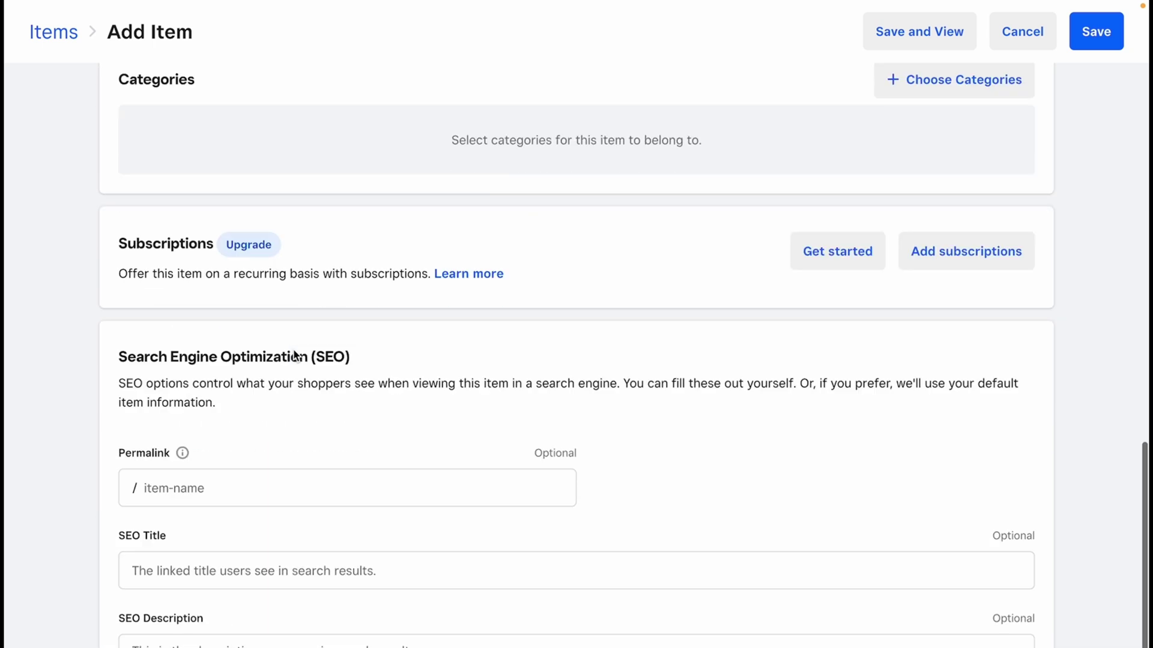
scroll(293, 356, "down", 1)
scroll(293, 356, "up", 9)
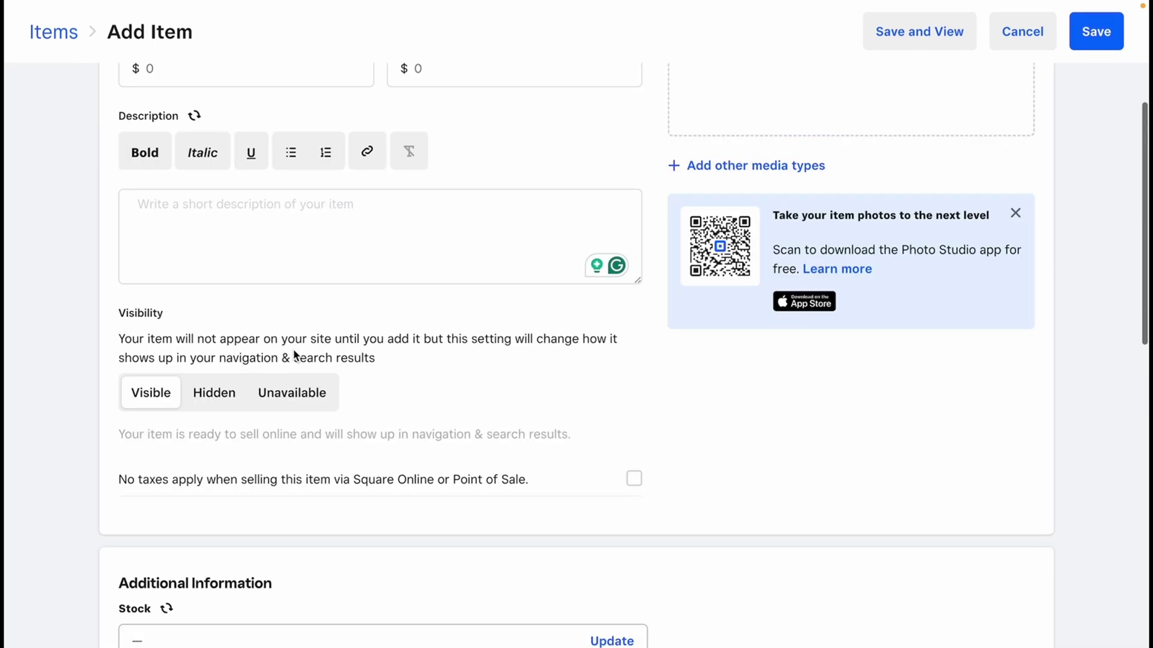
scroll(293, 356, "up", 5)
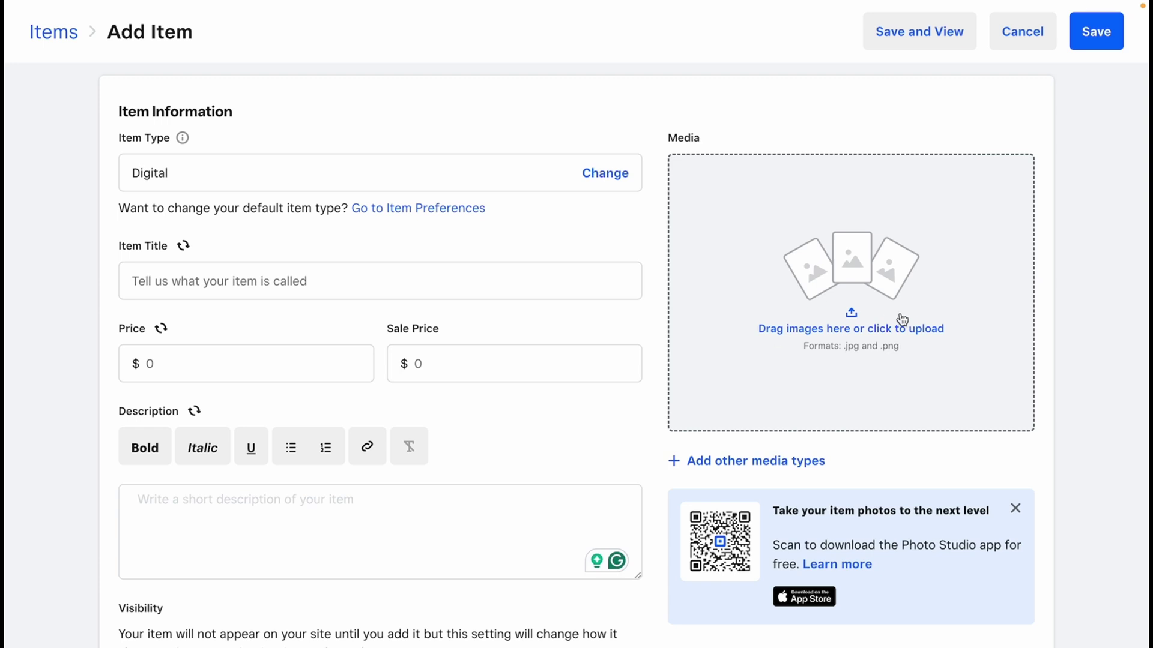
left_click(786, 463)
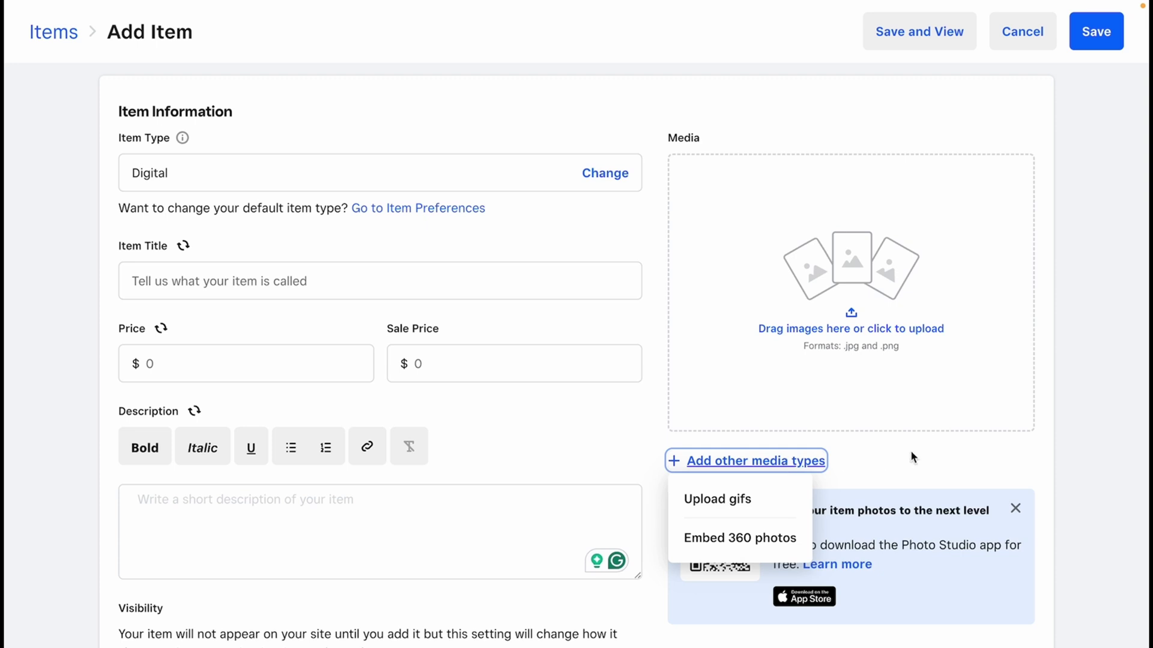
- Make the item a Donation and review the suggested amounts from $10.00 to $100.00
left_click(549, 442)
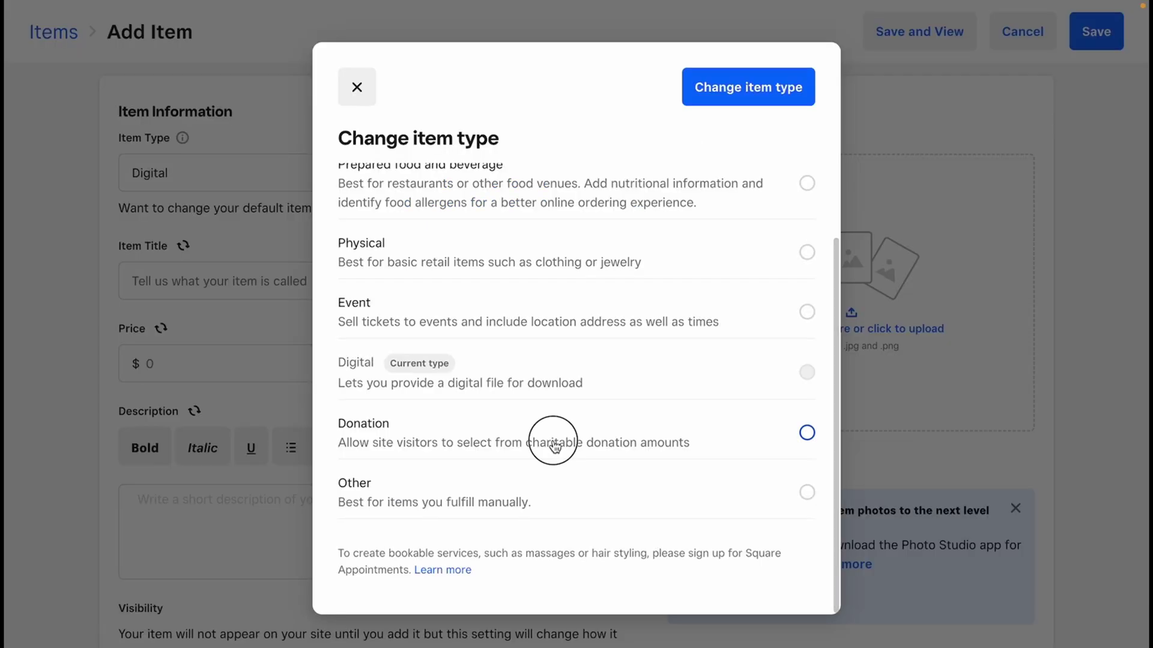
left_click(772, 87)
scroll(547, 246, "down", 5)
scroll(547, 248, "up", 2)
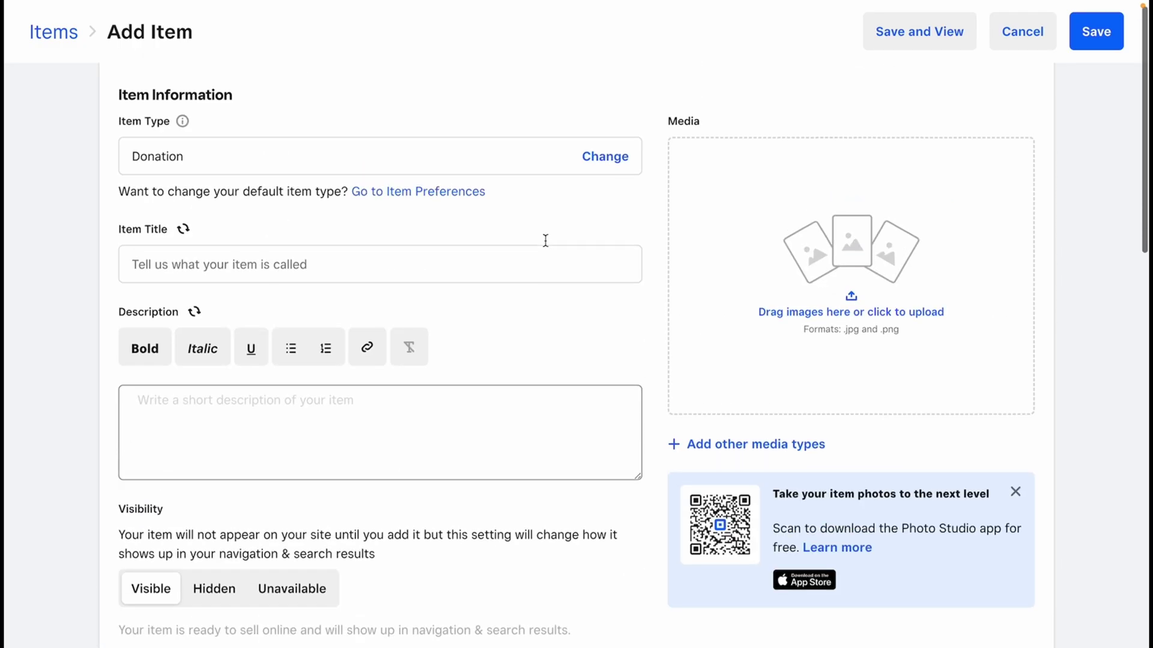
scroll(547, 248, "down", 4)
scroll(547, 248, "down", 1)
scroll(547, 247, "down", 2)
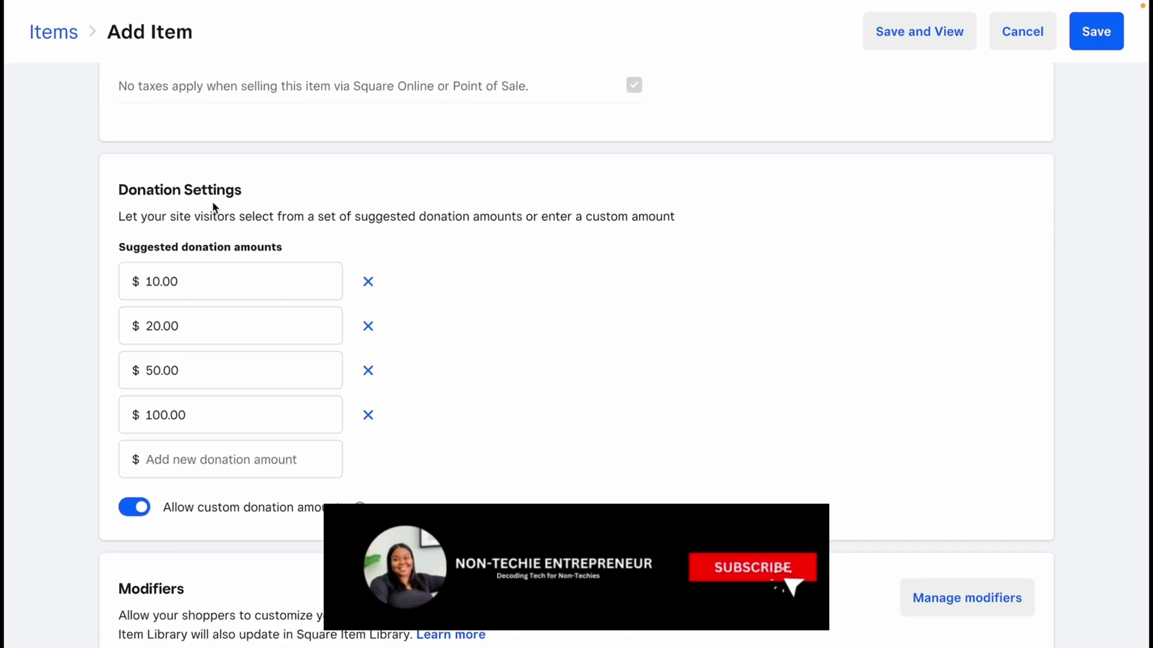
left_click(219, 282)
left_click(218, 372)
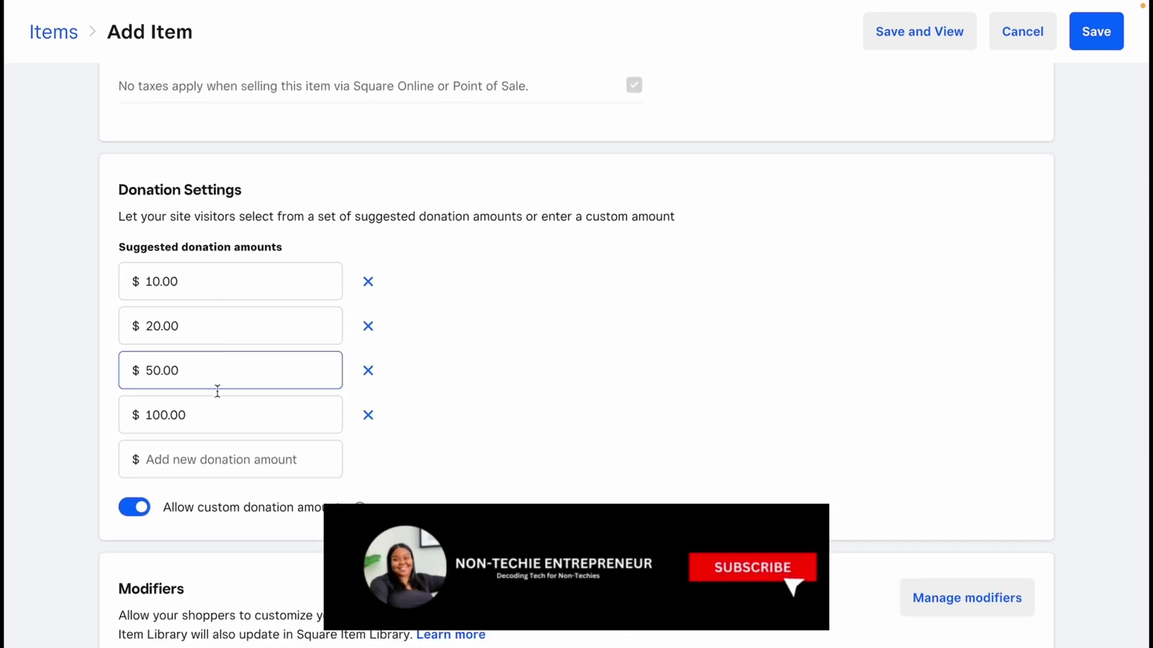
left_click(210, 466)
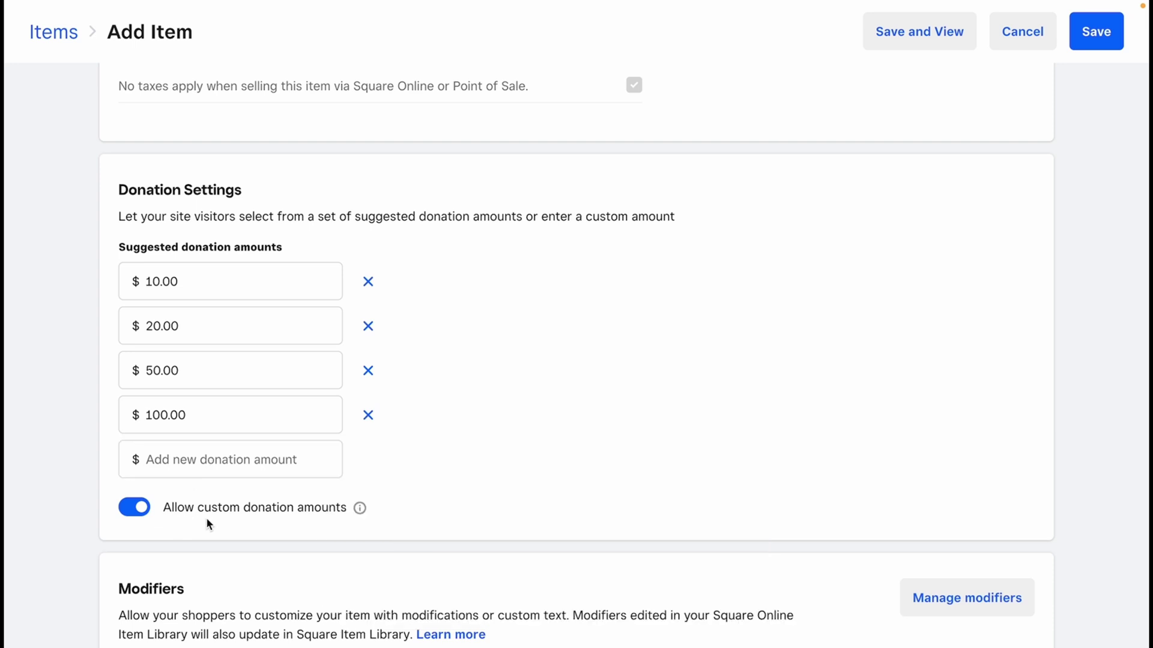
scroll(206, 522, "down", 2)
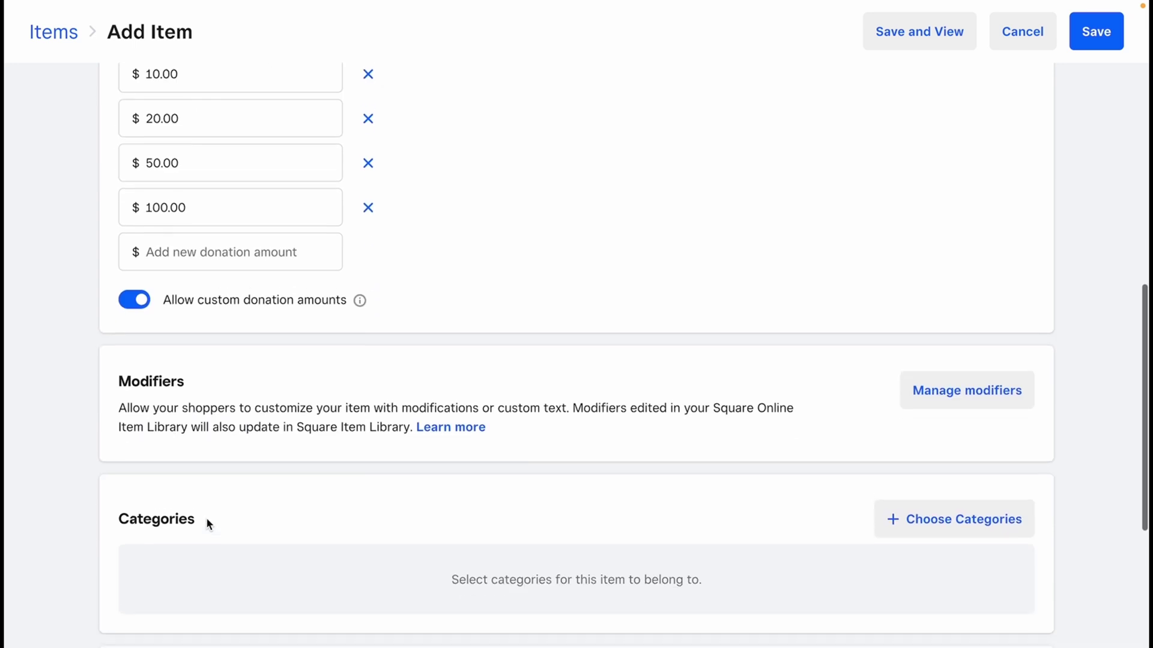
scroll(206, 523, "up", 3)
scroll(206, 522, "up", 5)
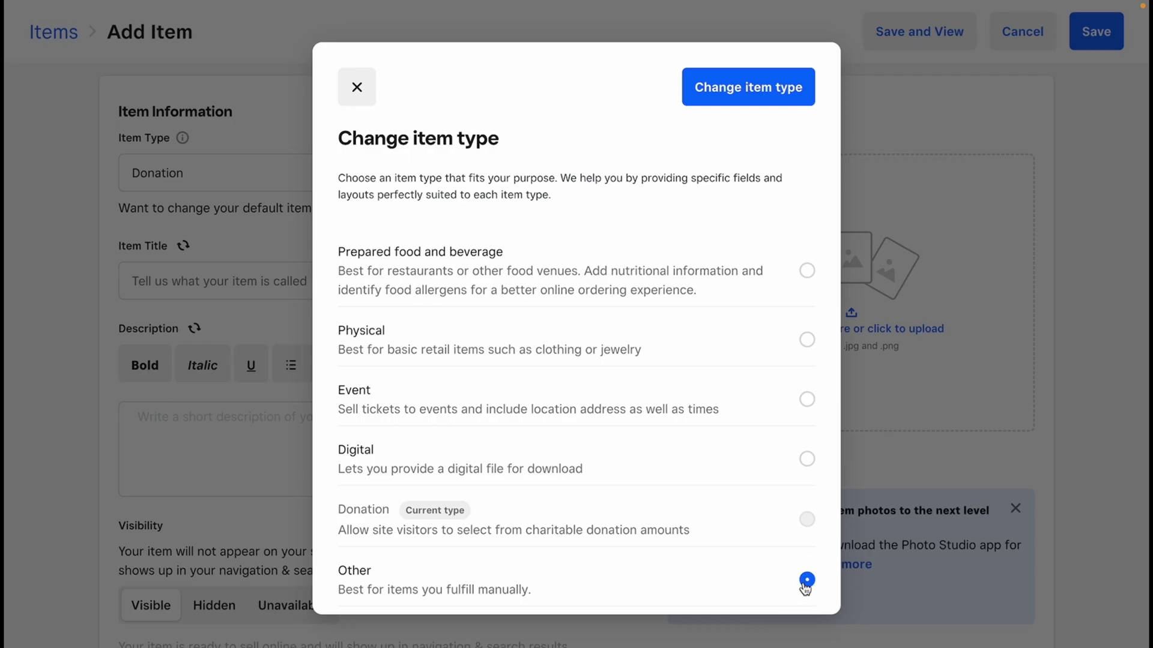
- Apply the Other item type and visit its Price and Sale Price fields
left_click(769, 94)
left_click(157, 366)
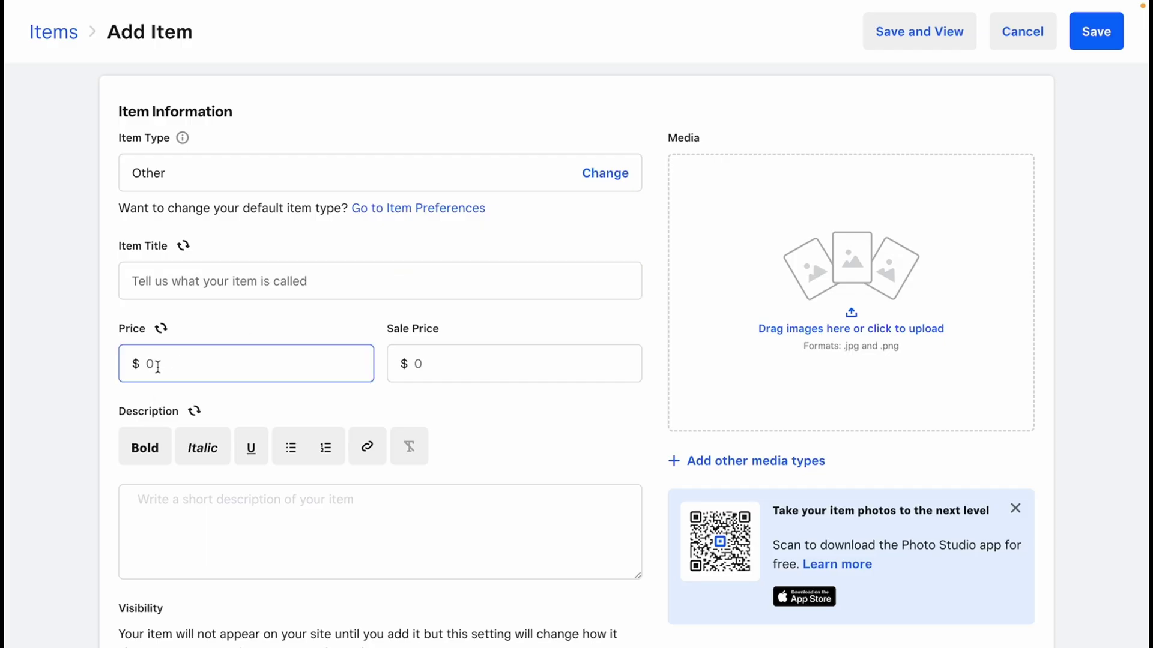
left_click(428, 365)
scroll(436, 360, "down", 1)
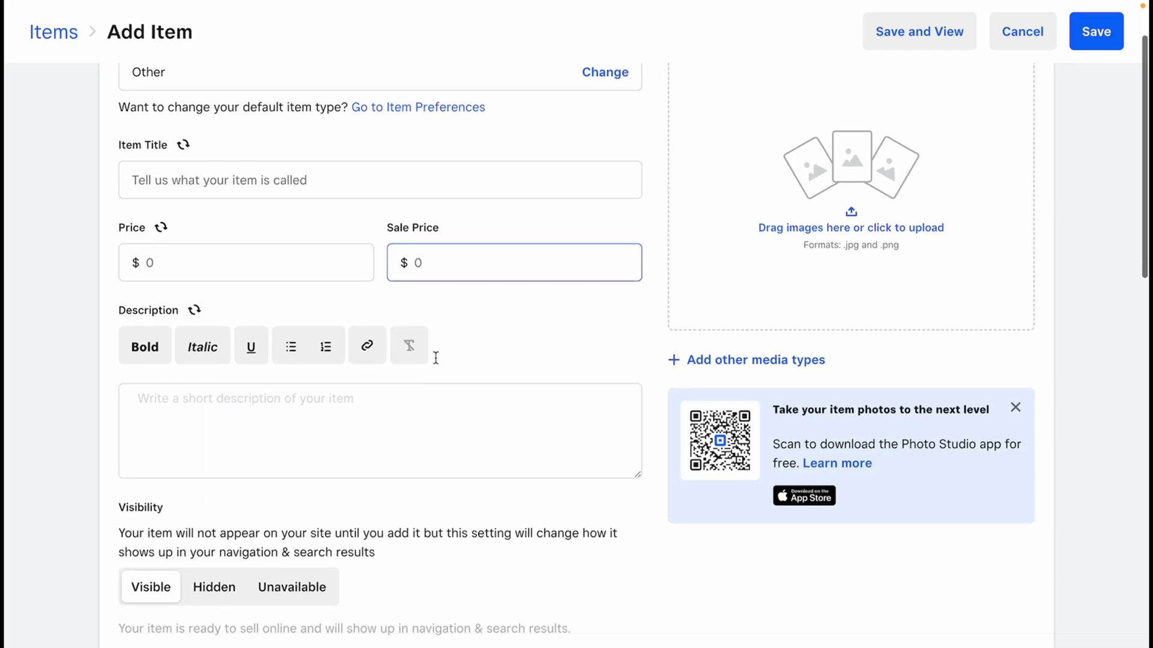
scroll(436, 359, "down", 1)
scroll(436, 358, "down", 2)
scroll(436, 358, "down", 2)
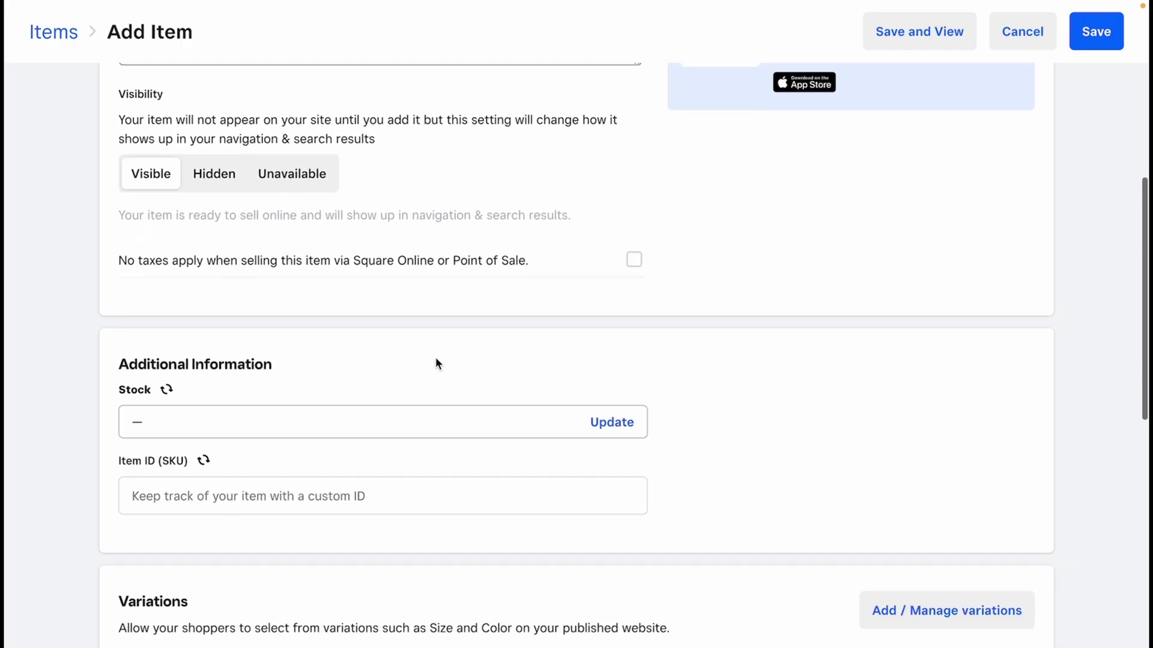
scroll(436, 358, "down", 2)
scroll(435, 358, "down", 3)
scroll(435, 358, "down", 1)
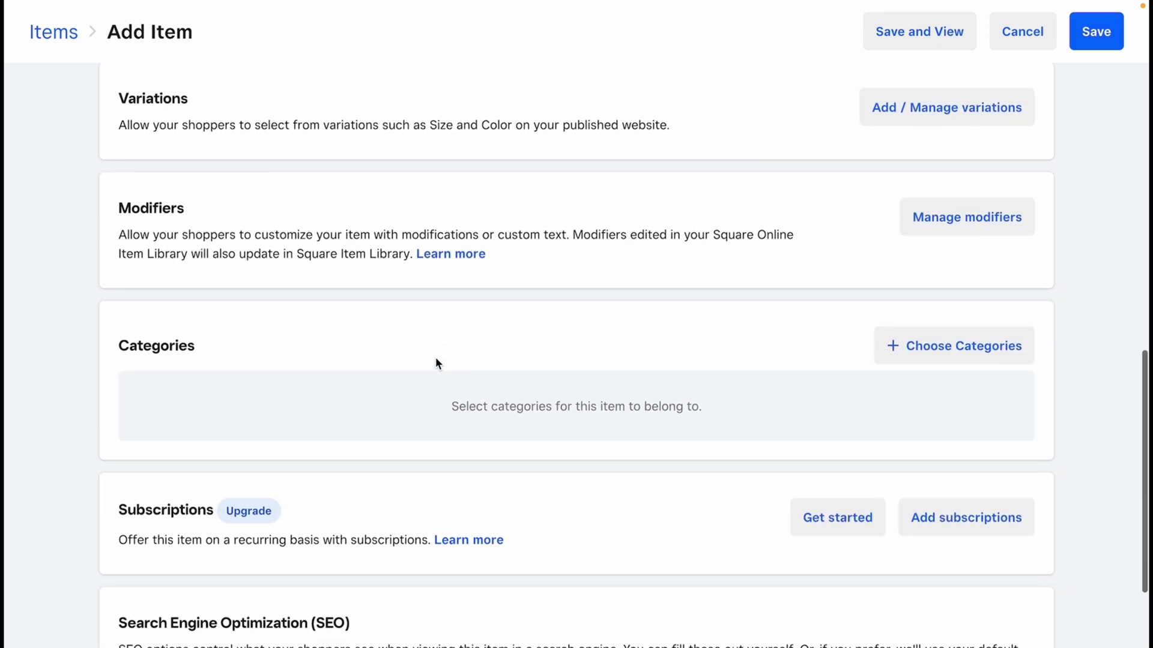
scroll(435, 358, "down", 2)
scroll(436, 357, "down", 2)
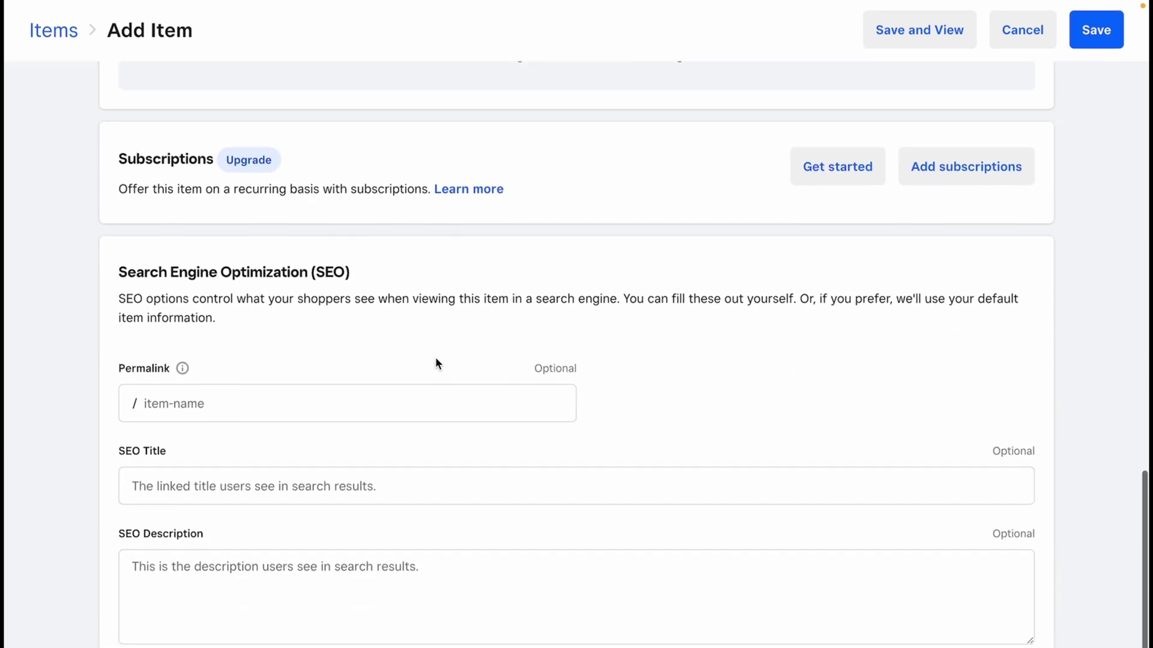
scroll(435, 358, "up", 2)
scroll(435, 358, "up", 15)
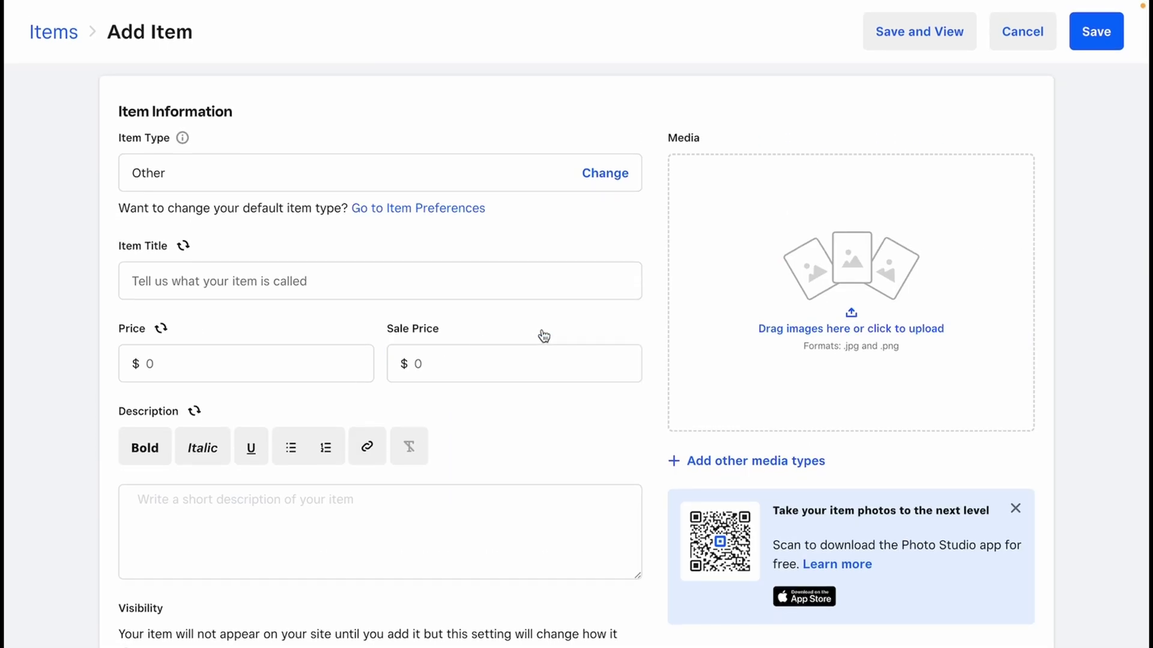